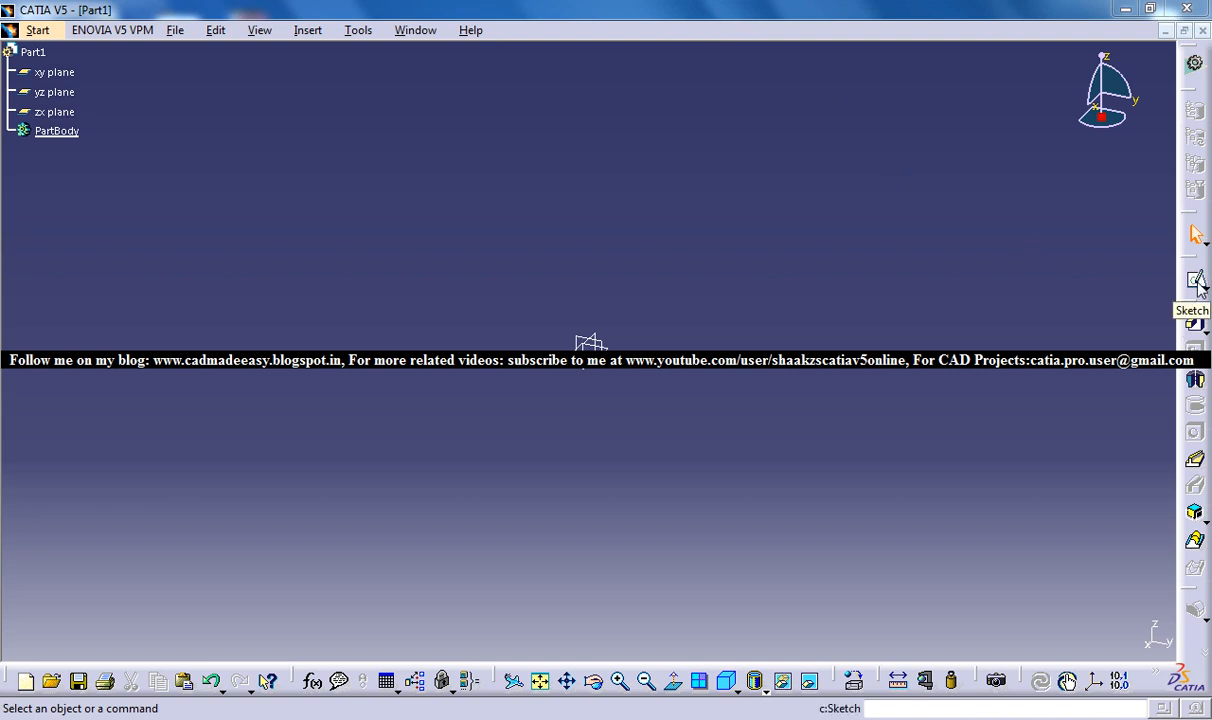
Start a sketch on the xy plane and draw a rectangle about 123 × 77 mm from the origin.
{"action": "left_click", "coordinate": [1196, 281]}
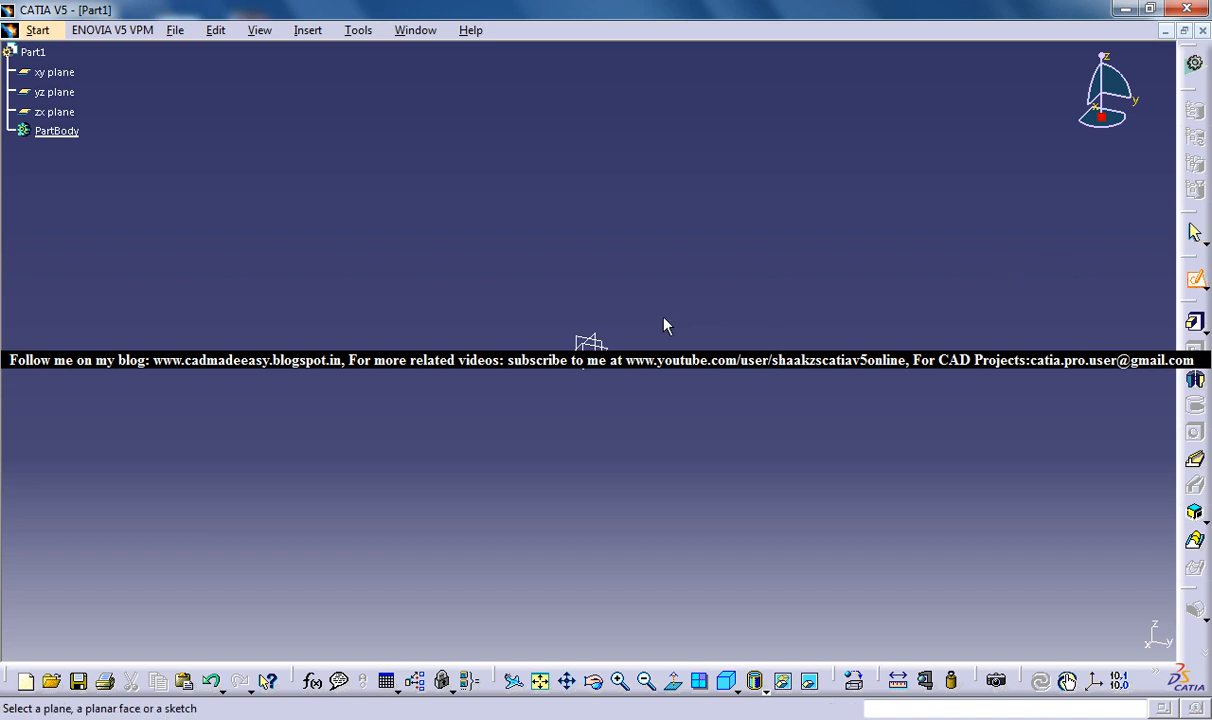
{"action": "left_click", "coordinate": [615, 352]}
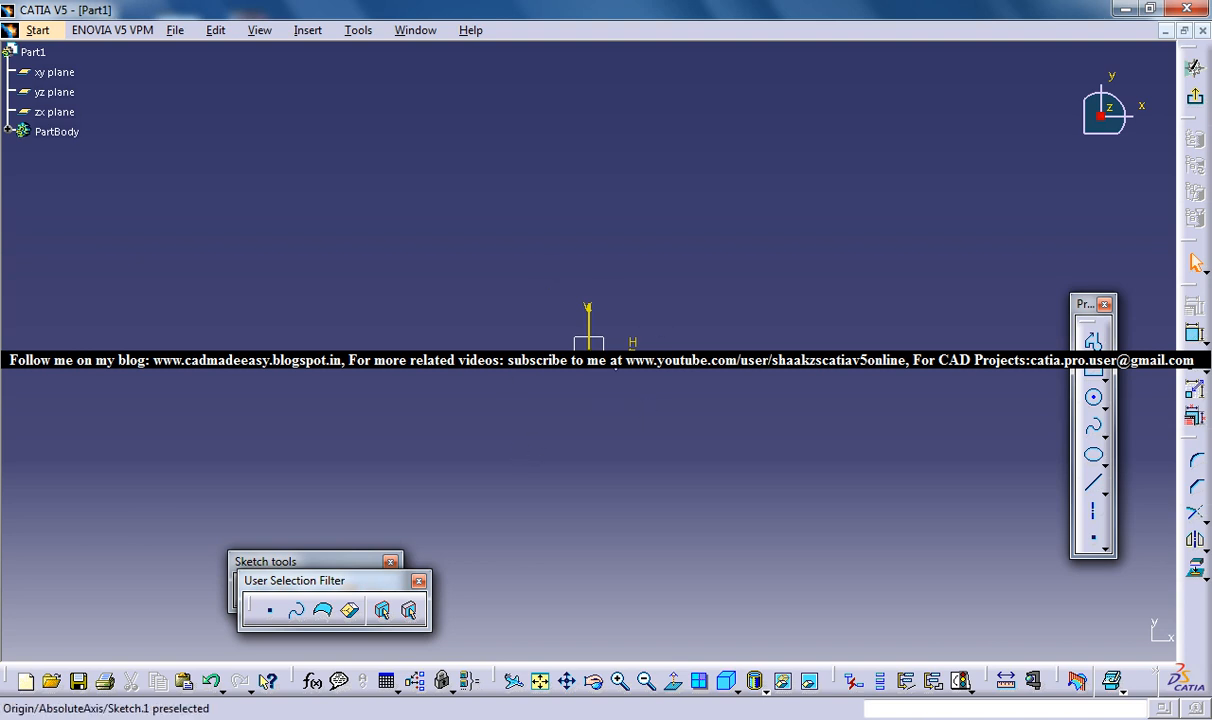
{"action": "left_click", "coordinate": [1094, 370]}
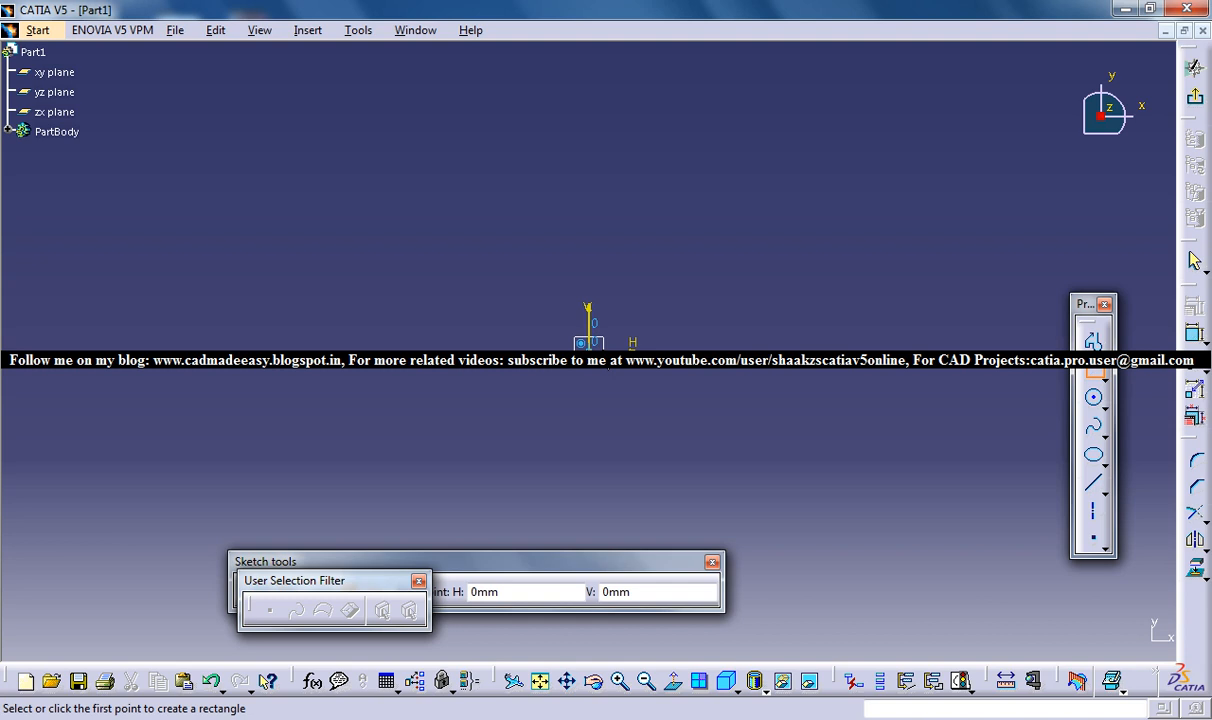
{"action": "left_click", "coordinate": [588, 343]}
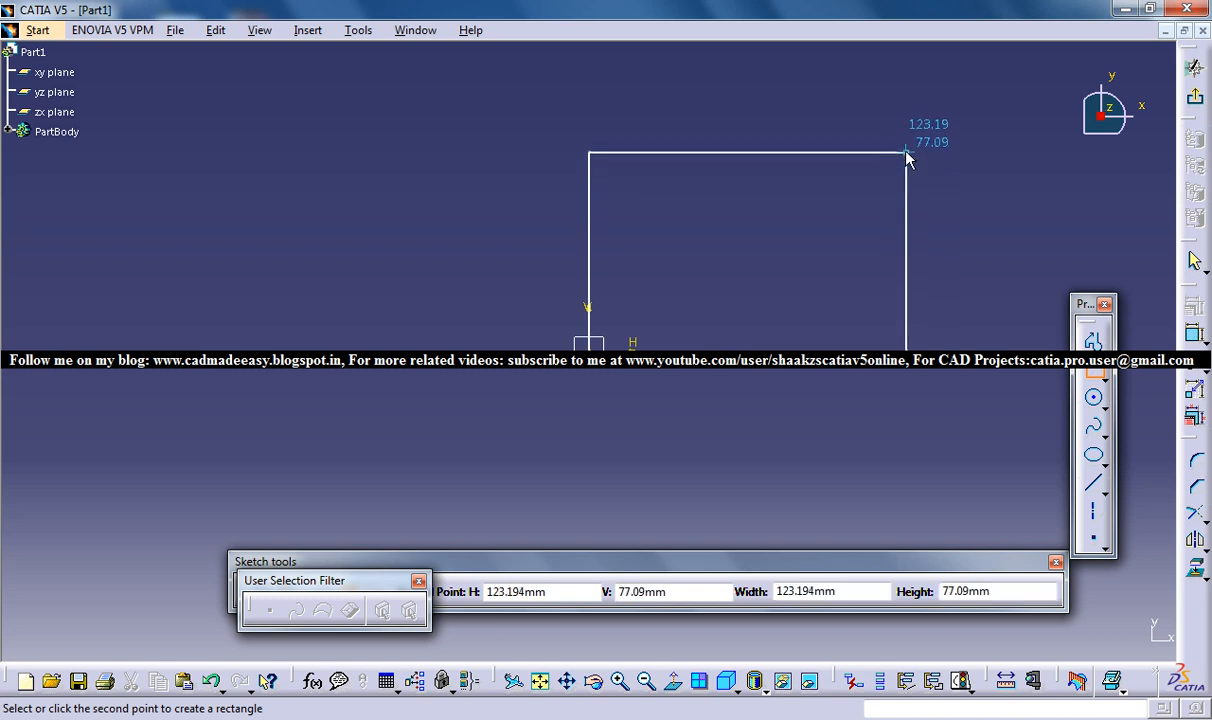
{"action": "left_click", "coordinate": [908, 156]}
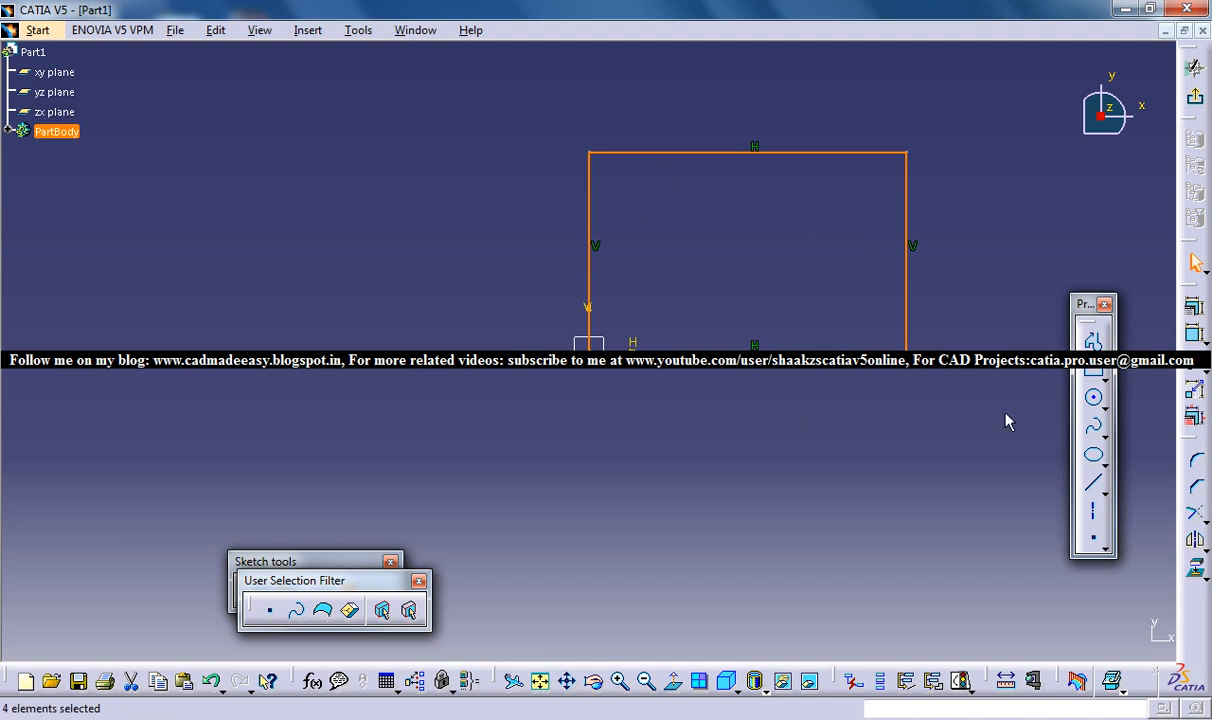
Stretch the rectangle freehand by its upper edge to about 131 × 83 mm.
{"action": "left_click", "coordinate": [1193, 337]}
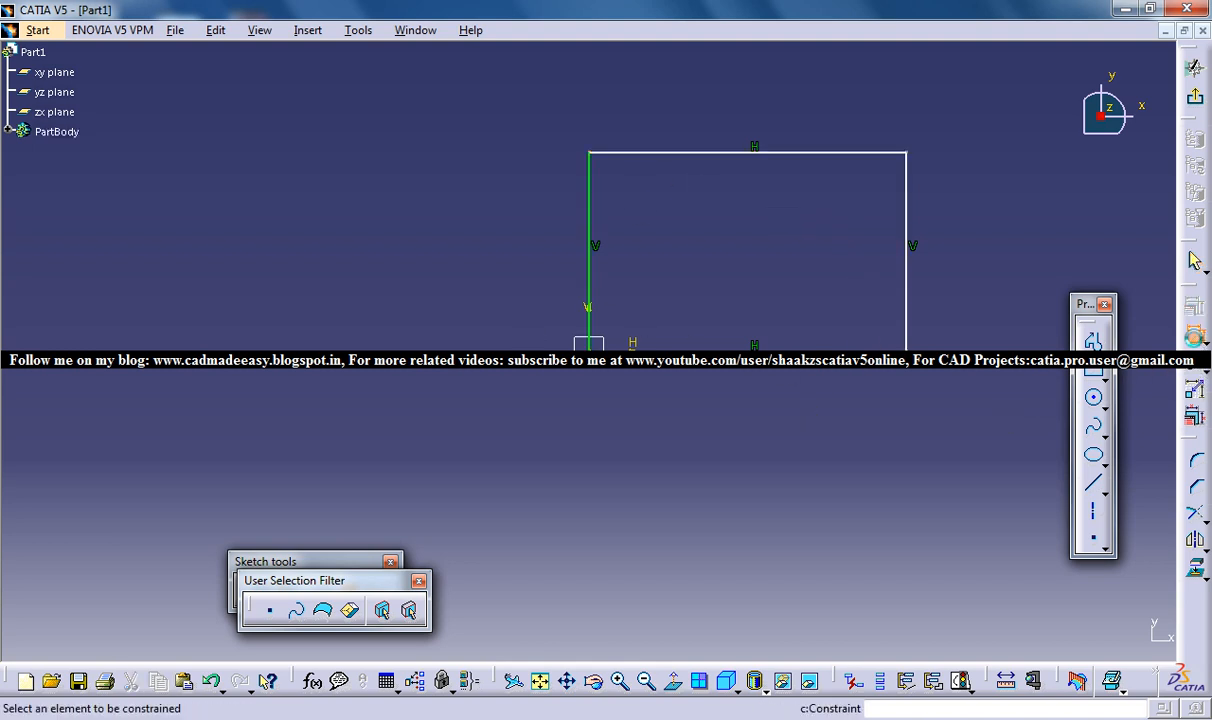
{"action": "key", "text": "Escape"}
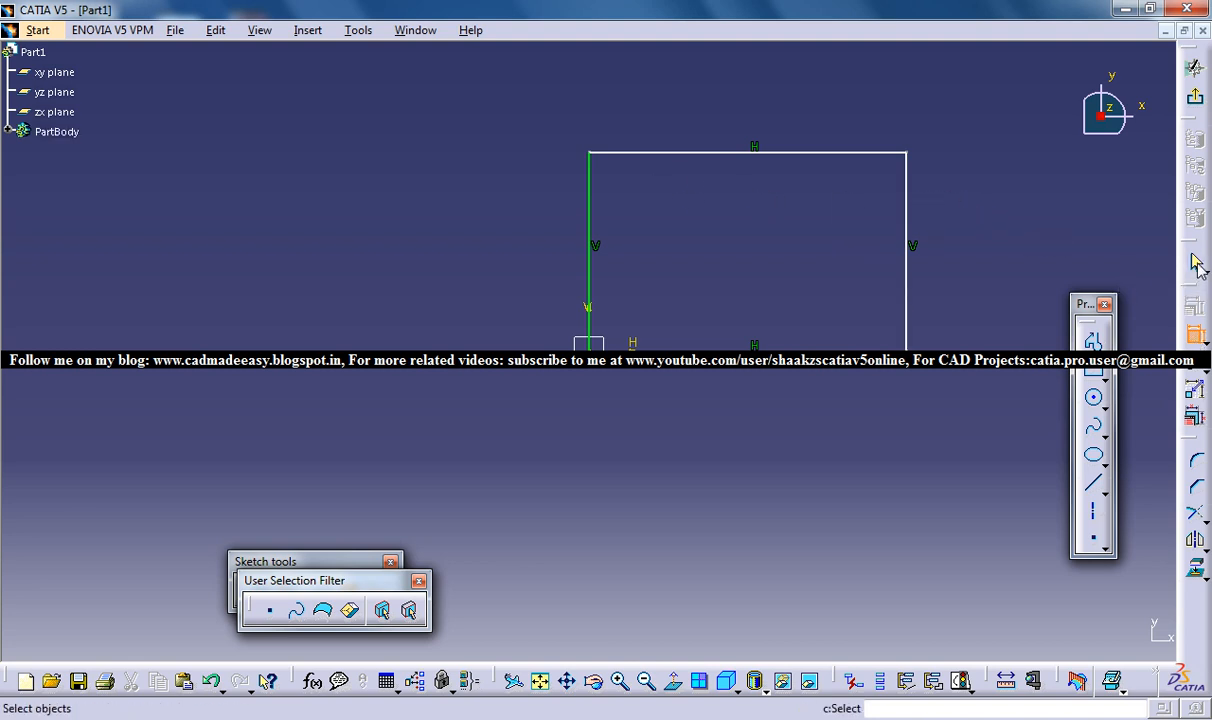
{"action": "left_click", "coordinate": [1194, 261]}
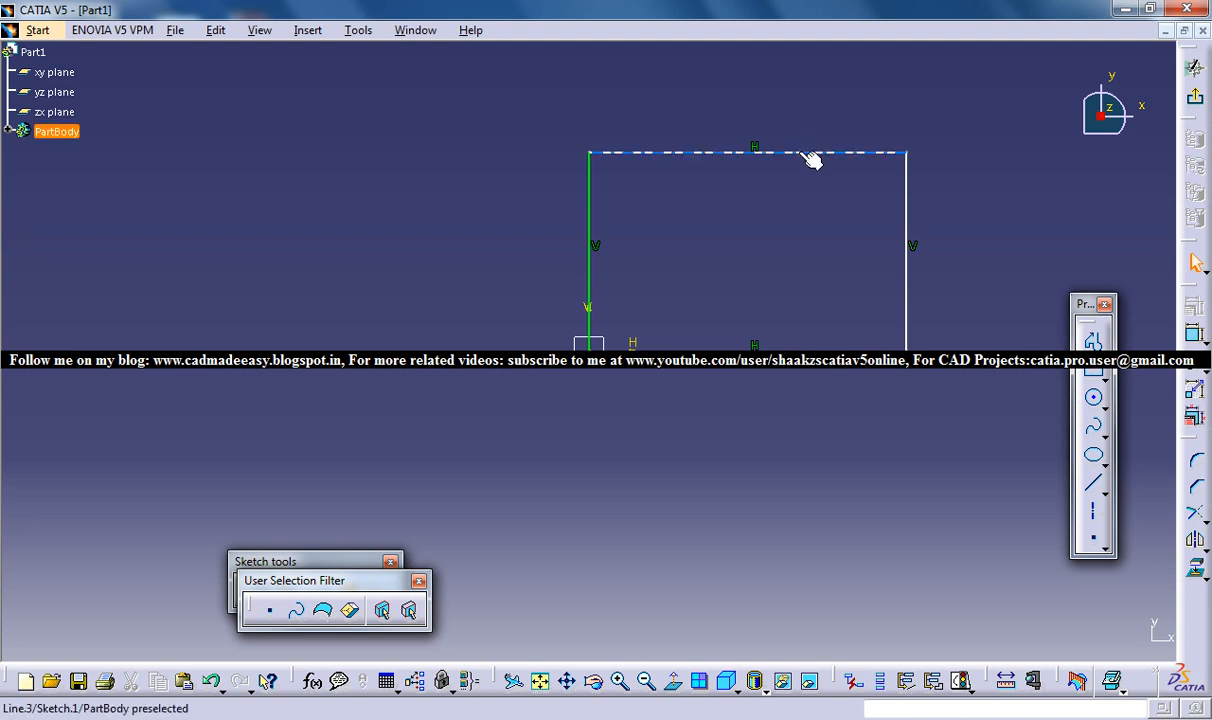
{"action": "left_click_drag", "start_coordinate": [795, 152], "coordinate": [855, 140]}
{"action": "left_click", "coordinate": [1003, 209]}
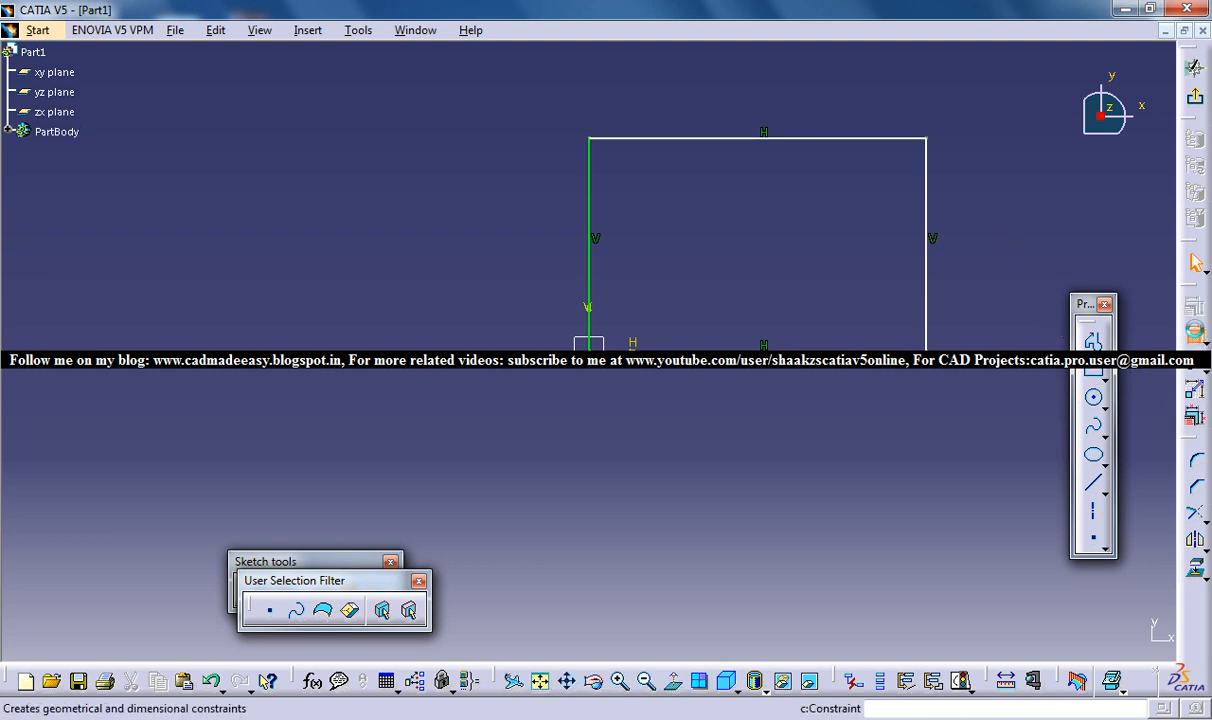
Dimension the rectangle's right edge and set its height to 90 mm.
{"action": "left_click", "coordinate": [1195, 336]}
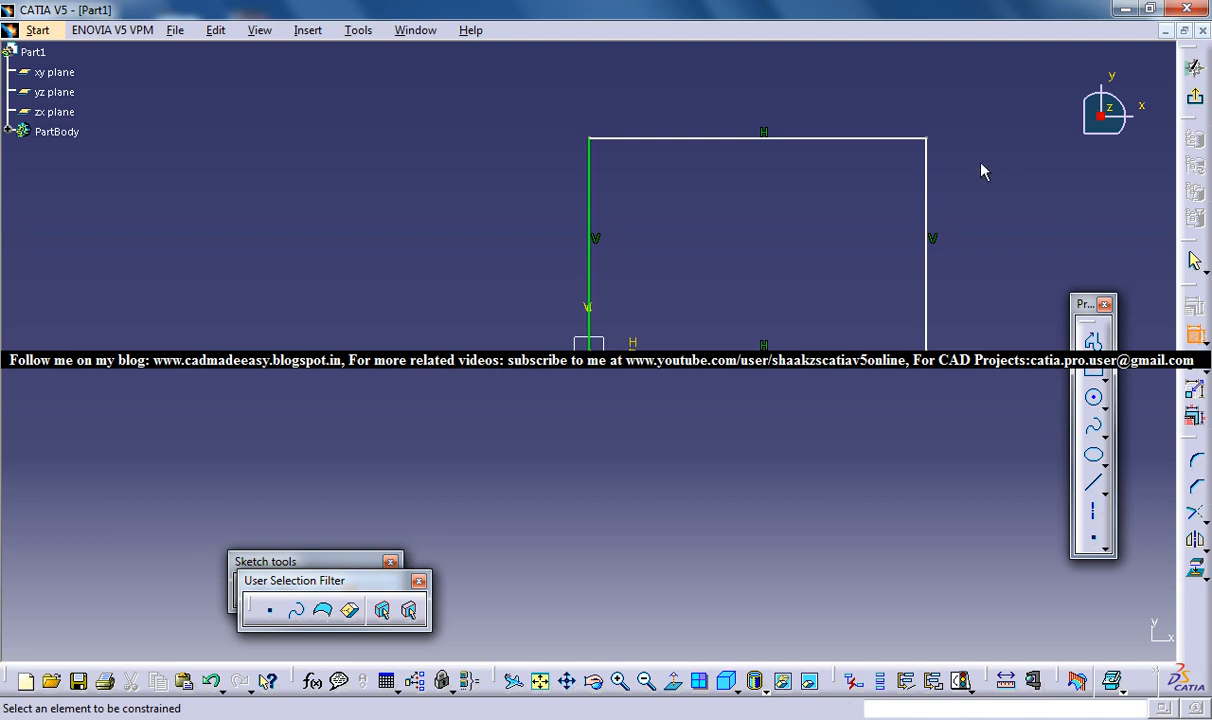
{"action": "left_click", "coordinate": [934, 192]}
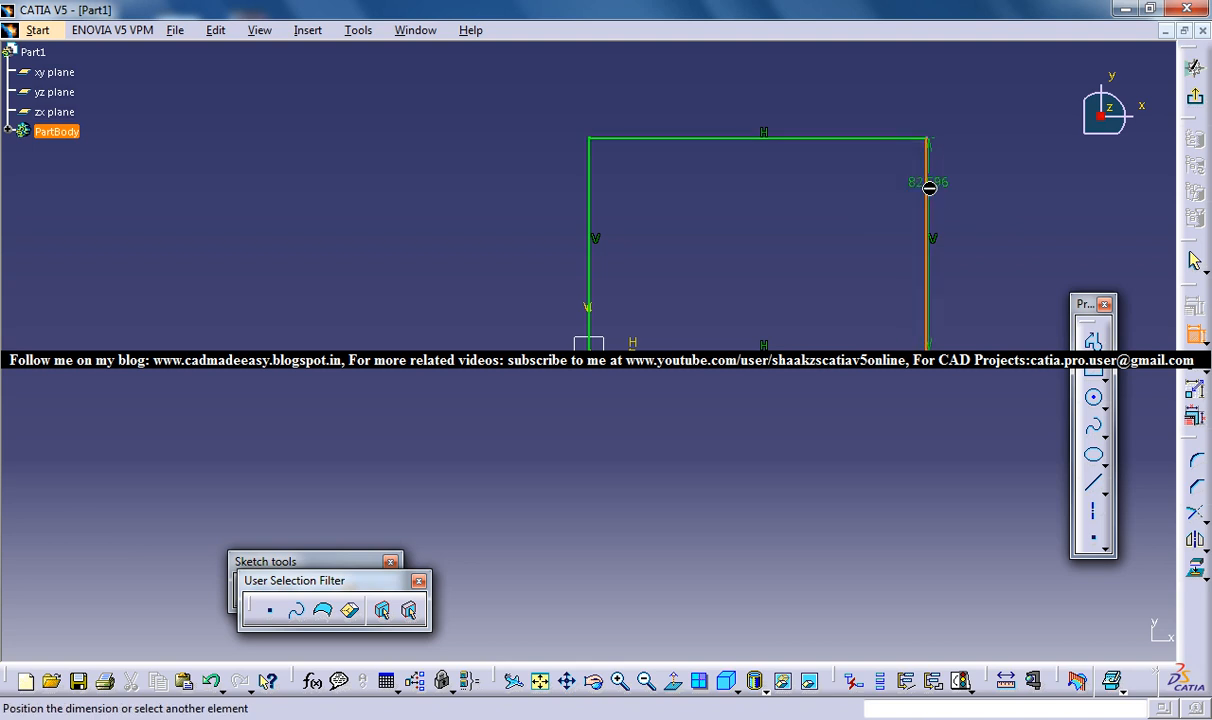
{"action": "left_click", "coordinate": [972, 198]}
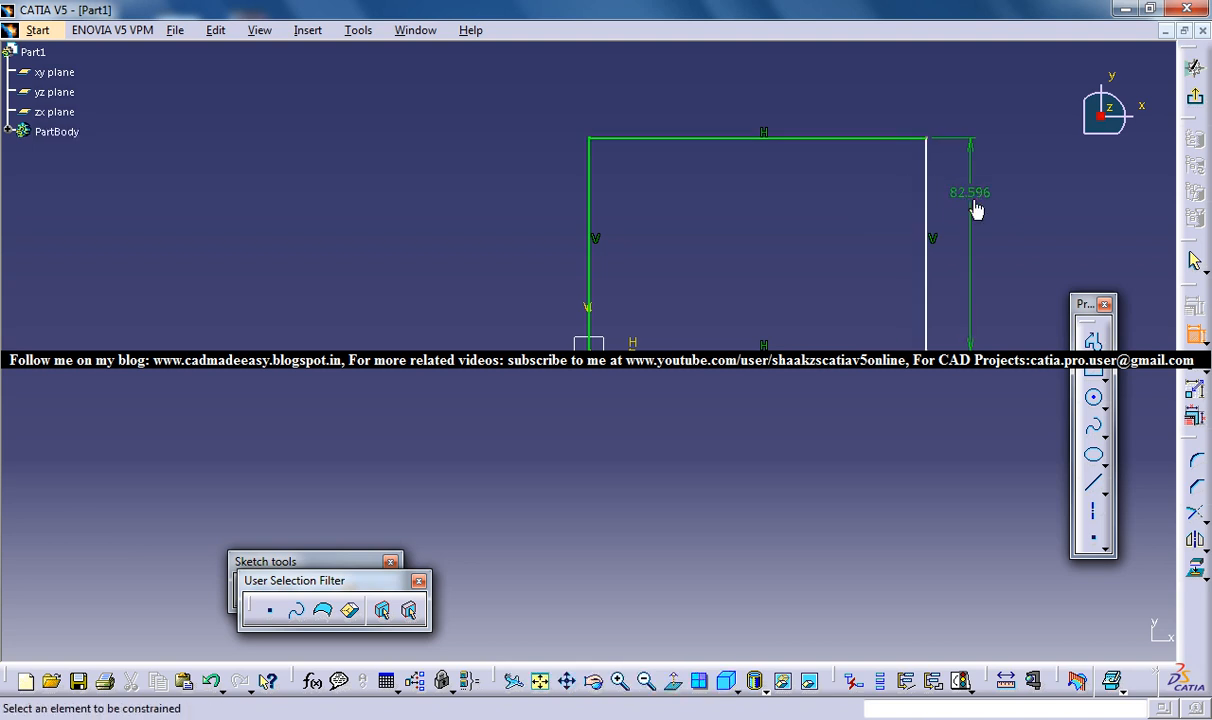
{"action": "double_click", "coordinate": [974, 200]}
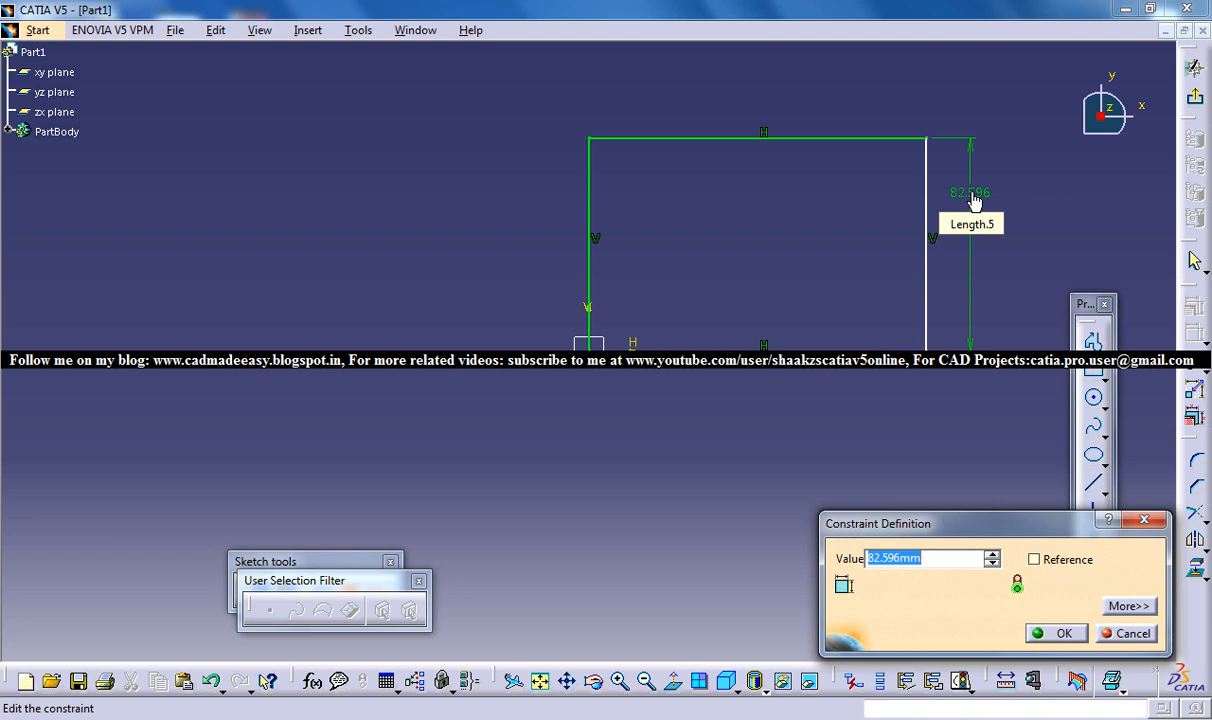
{"action": "type", "text": "90"}
{"action": "key", "text": "Return"}
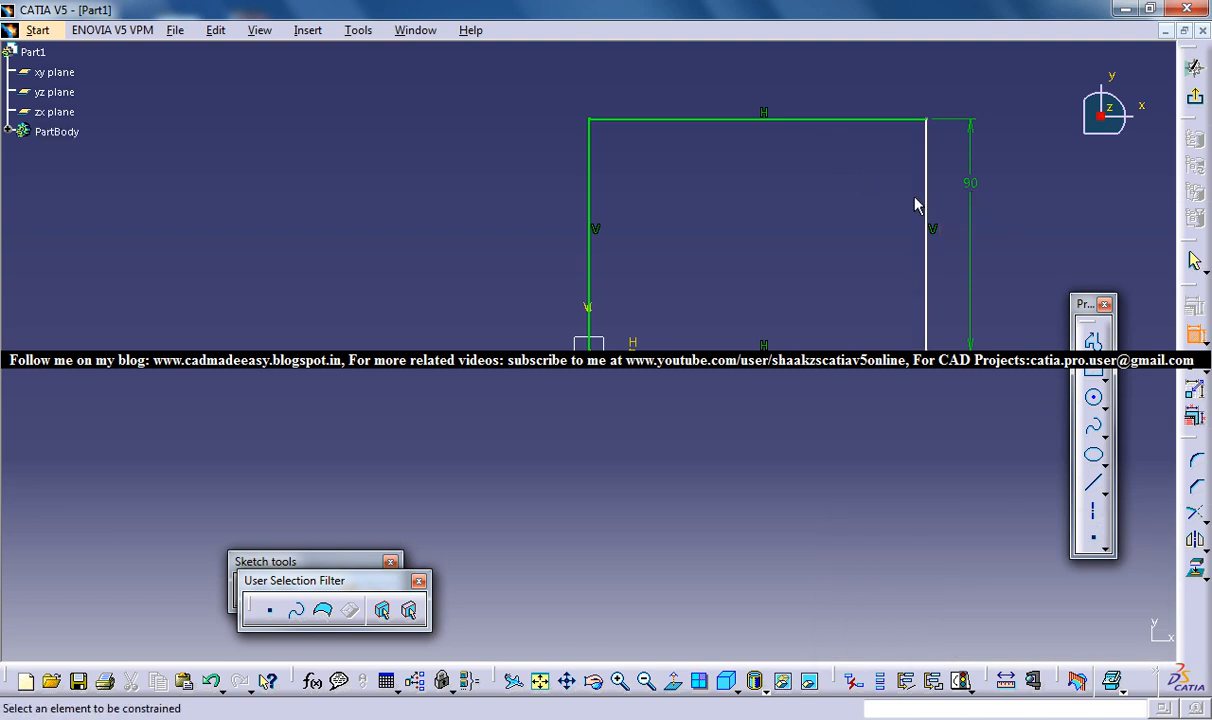
Dimension the rectangle's upper edge and set its width to 90 mm.
{"action": "left_click", "coordinate": [829, 127]}
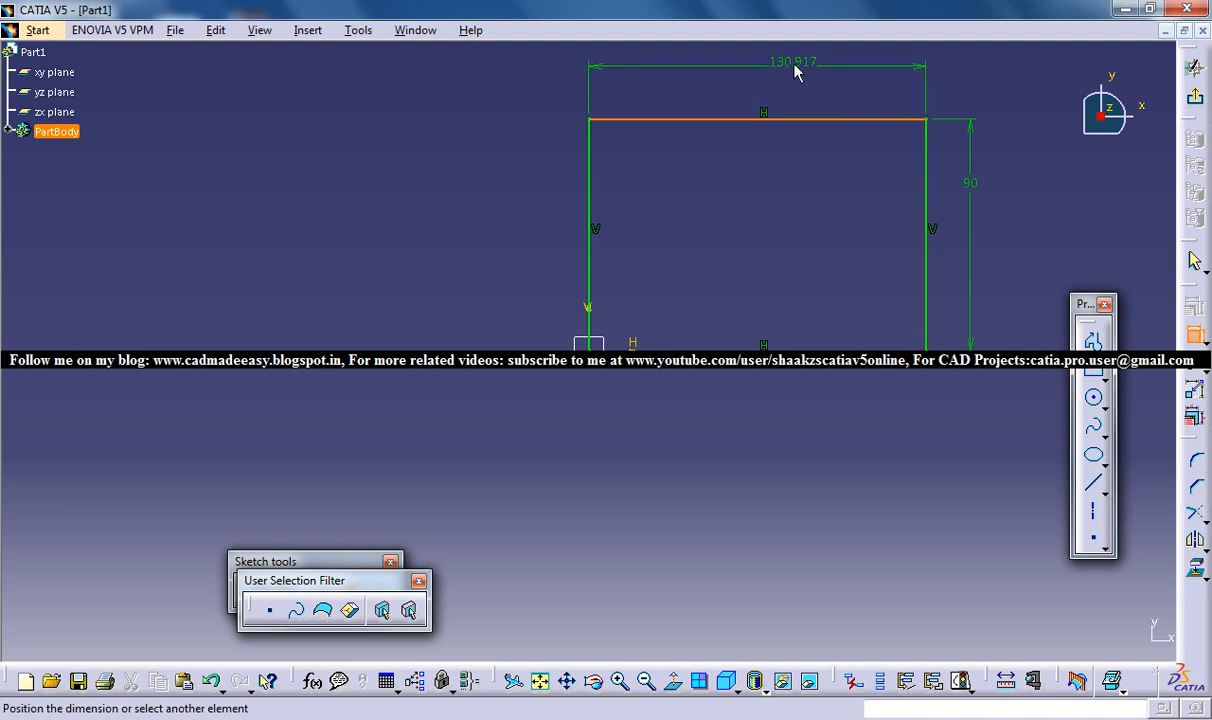
{"action": "left_click", "coordinate": [795, 87]}
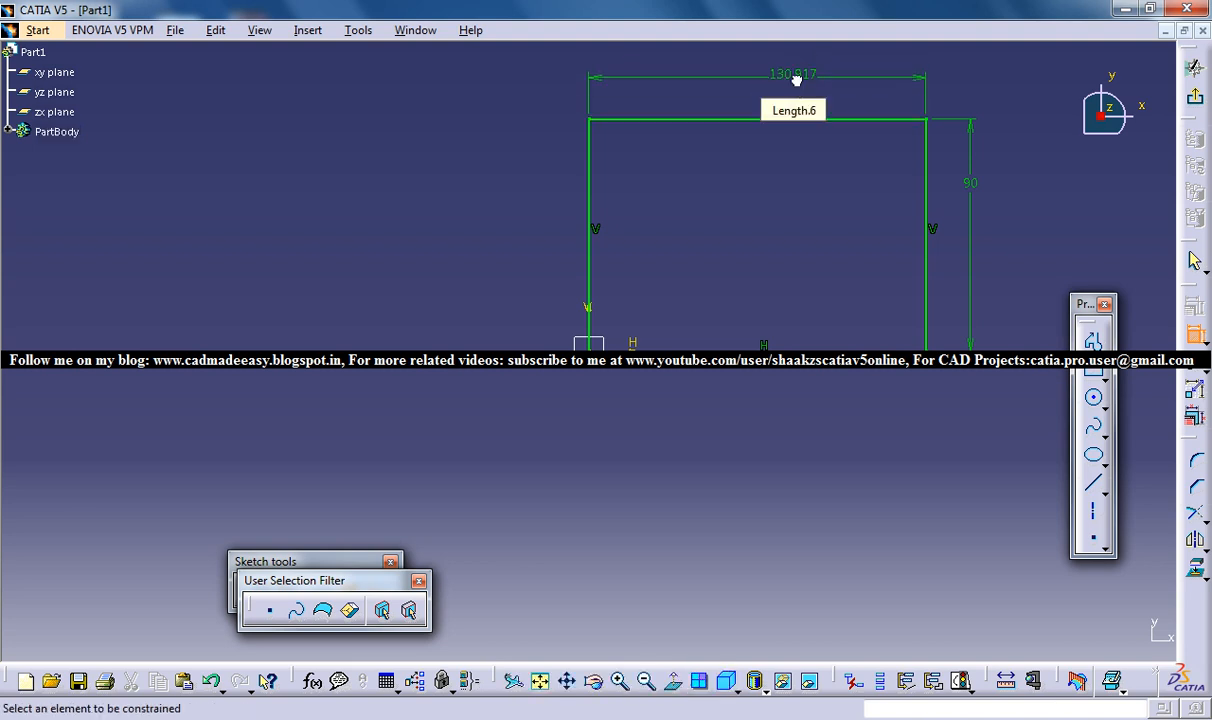
{"action": "double_click", "coordinate": [795, 87]}
{"action": "type", "text": "90"}
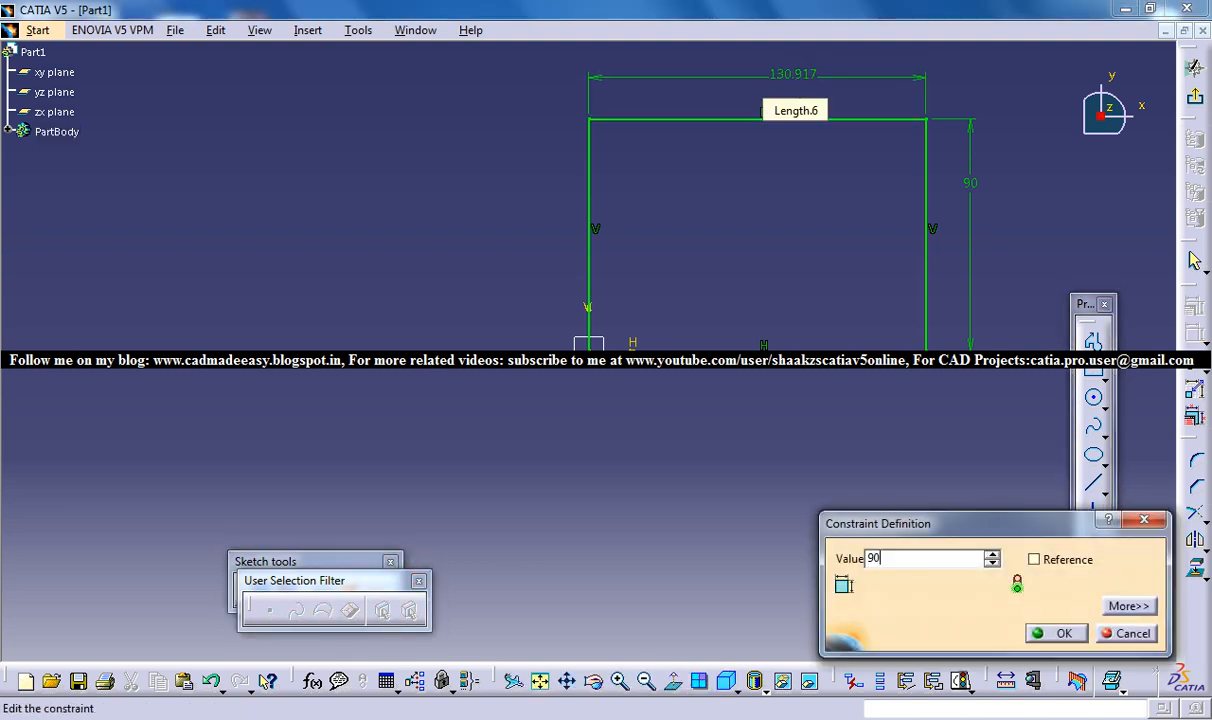
{"action": "key", "text": "Return"}
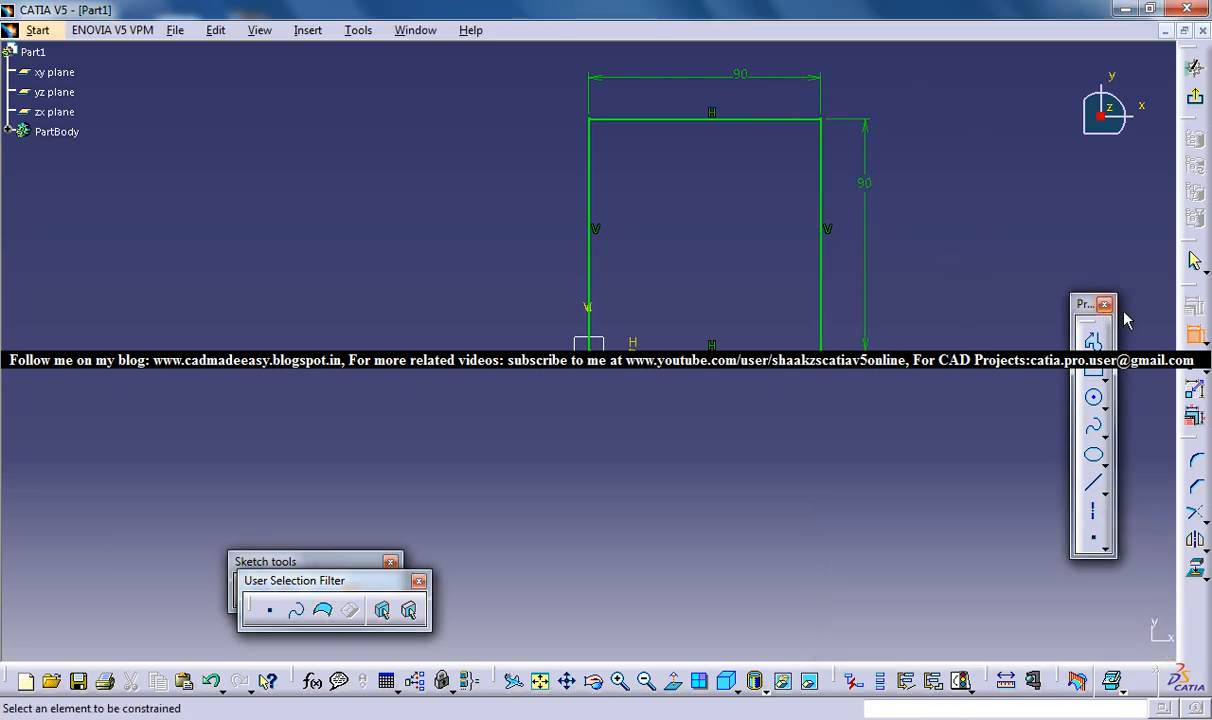
{"action": "left_click", "coordinate": [1194, 335]}
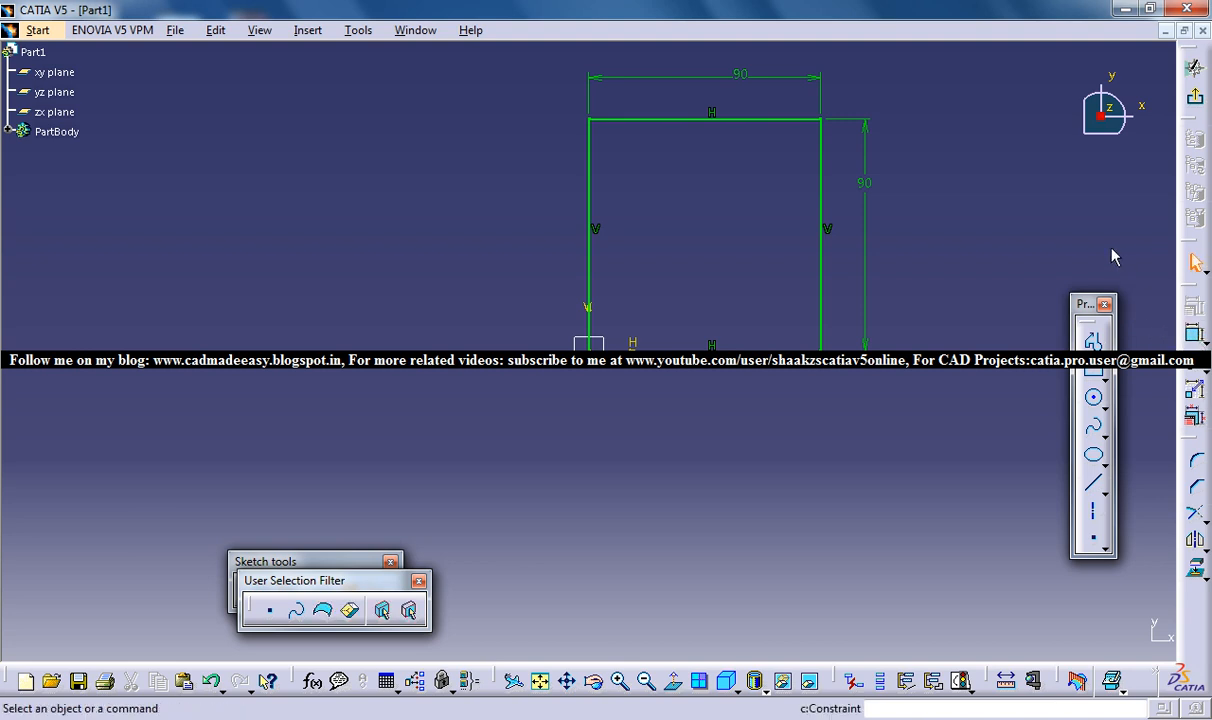
Try a redundant second length dimension on the square's right edge twice, deleting the duplicate each time.
{"action": "left_click", "coordinate": [1194, 335]}
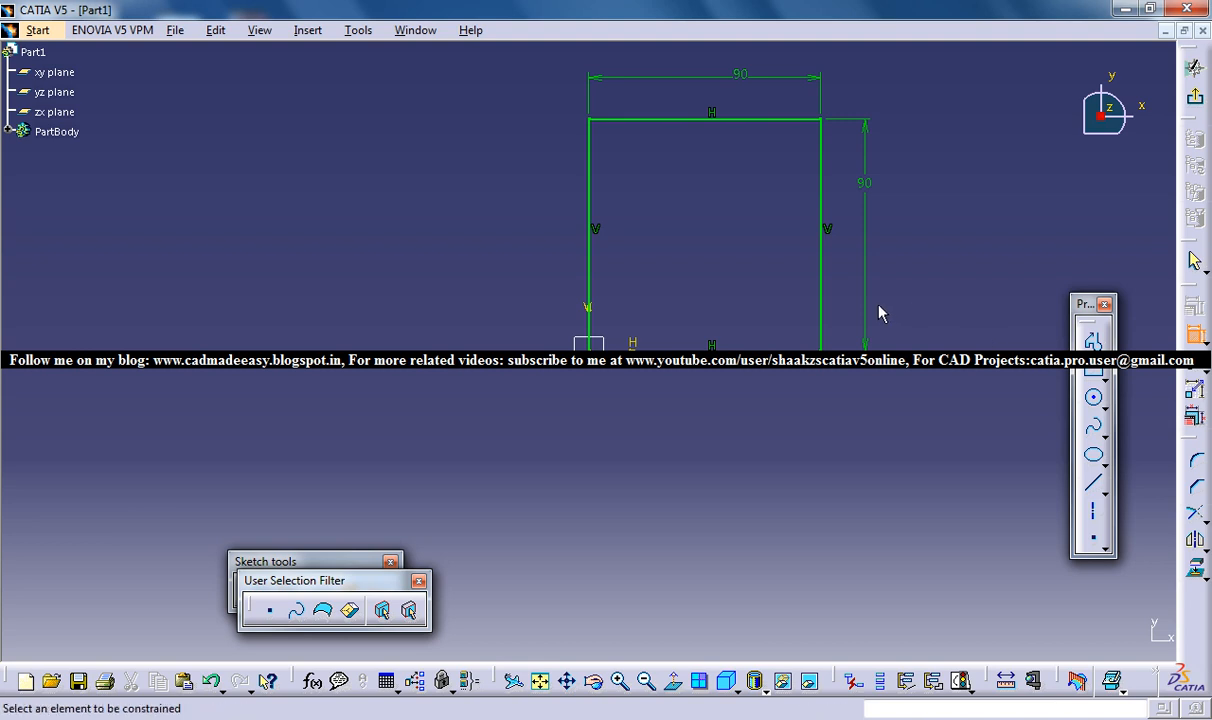
{"action": "left_click", "coordinate": [821, 240]}
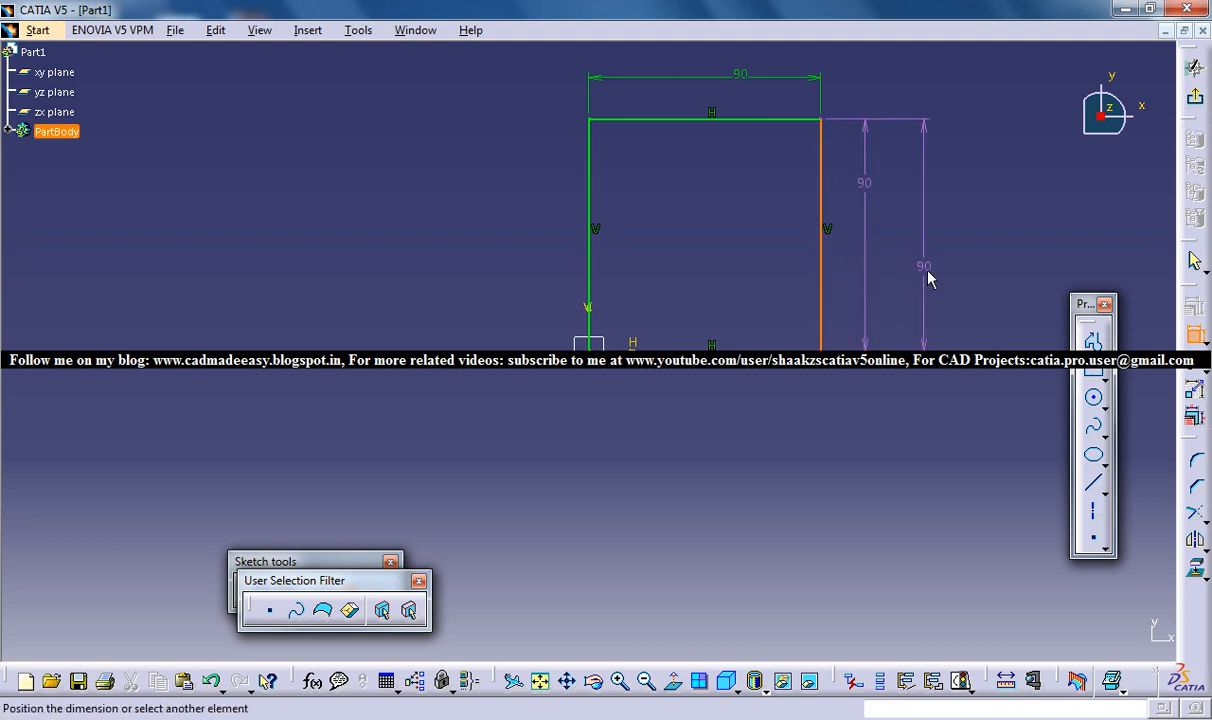
{"action": "left_click", "coordinate": [928, 278]}
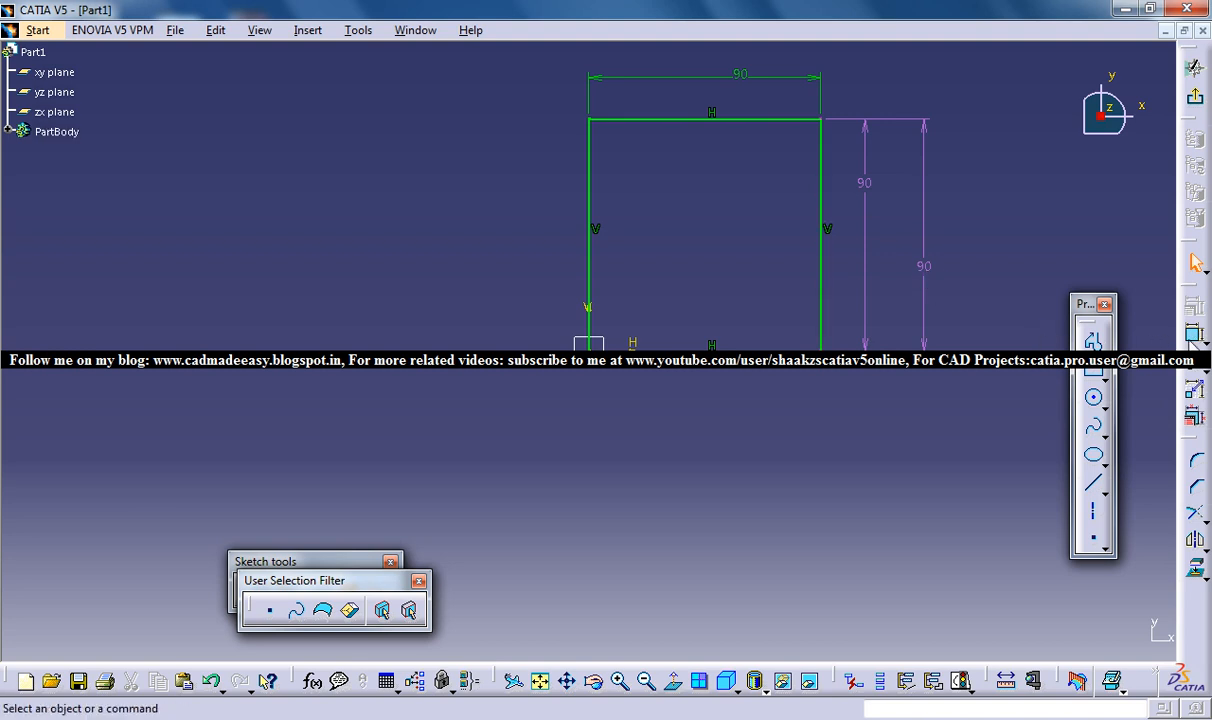
{"action": "right_click", "coordinate": [930, 267]}
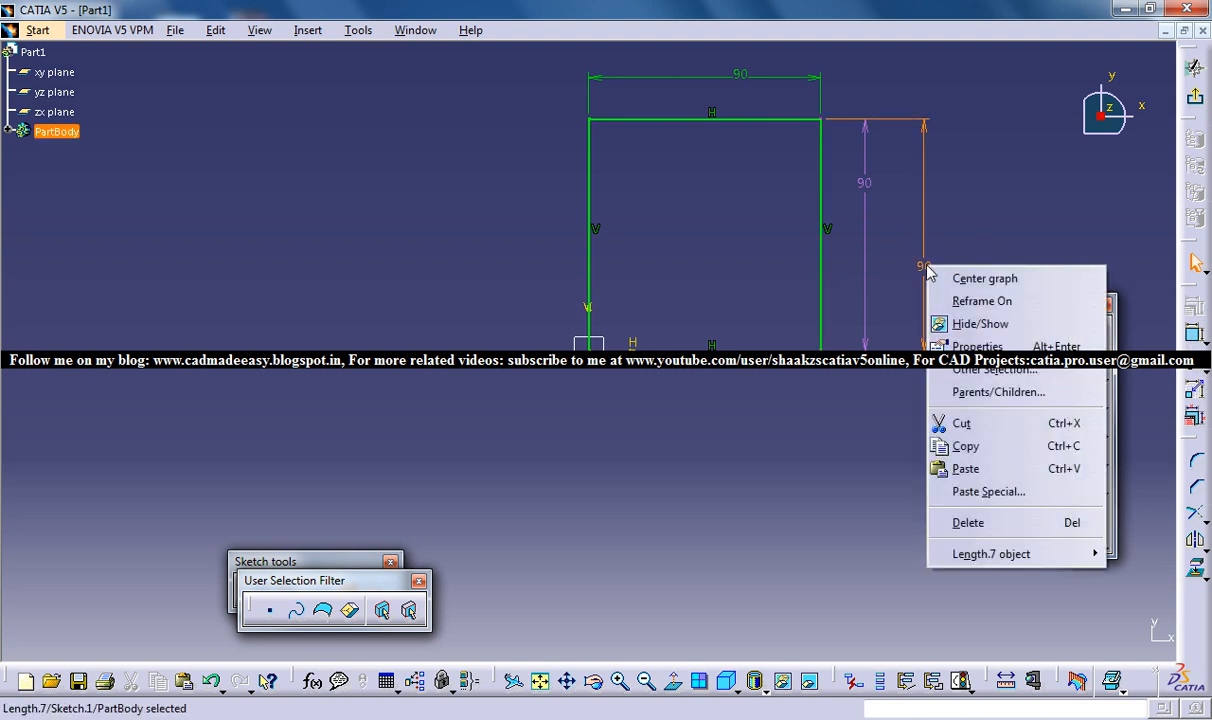
{"action": "left_click", "coordinate": [968, 522]}
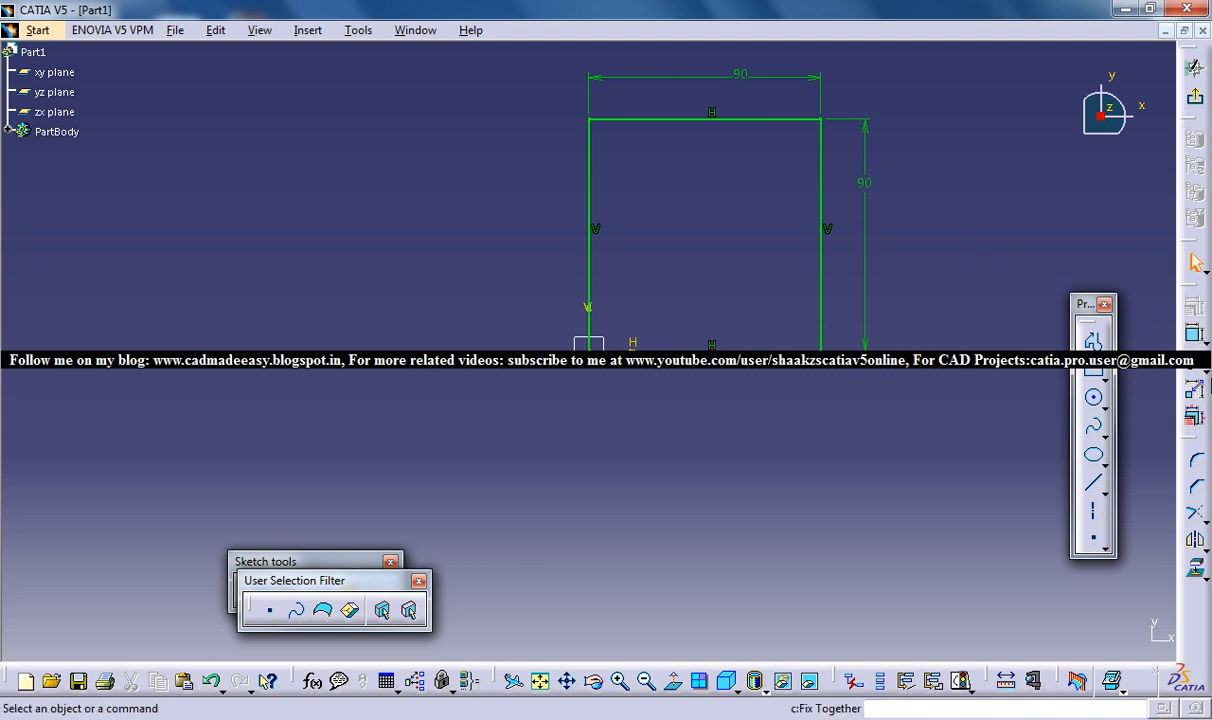
{"action": "left_click", "coordinate": [1196, 340]}
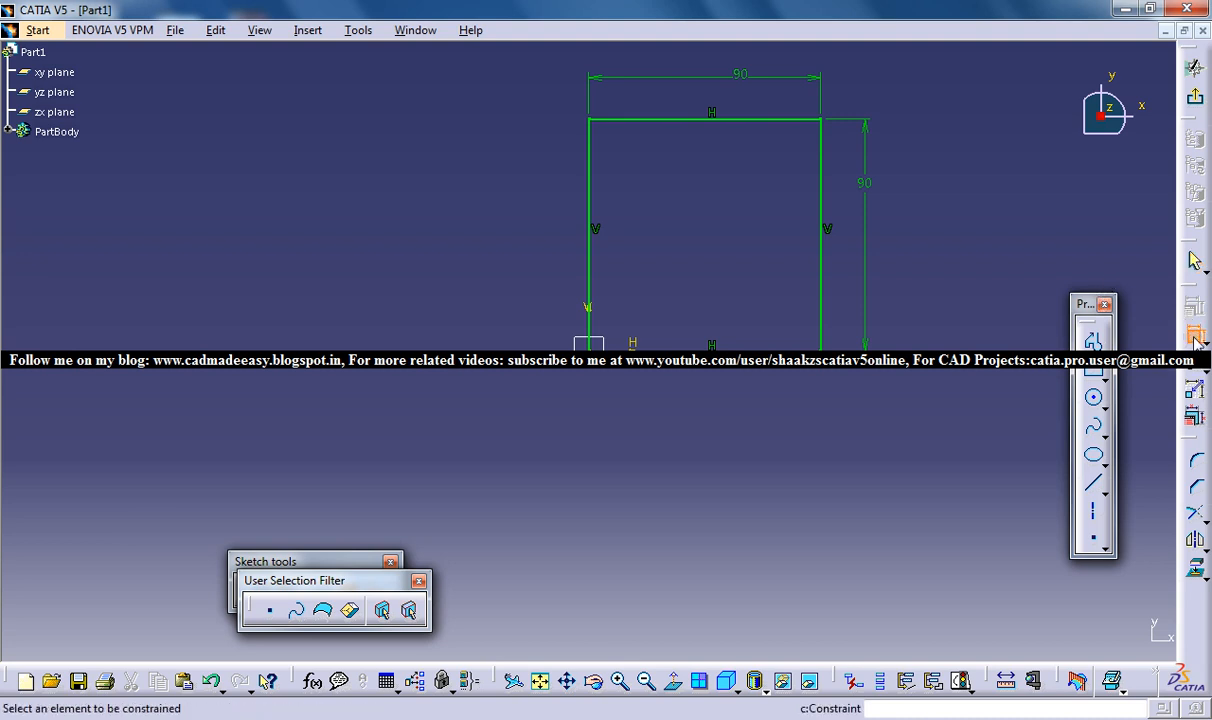
{"action": "left_click", "coordinate": [822, 184]}
{"action": "left_click", "coordinate": [906, 200]}
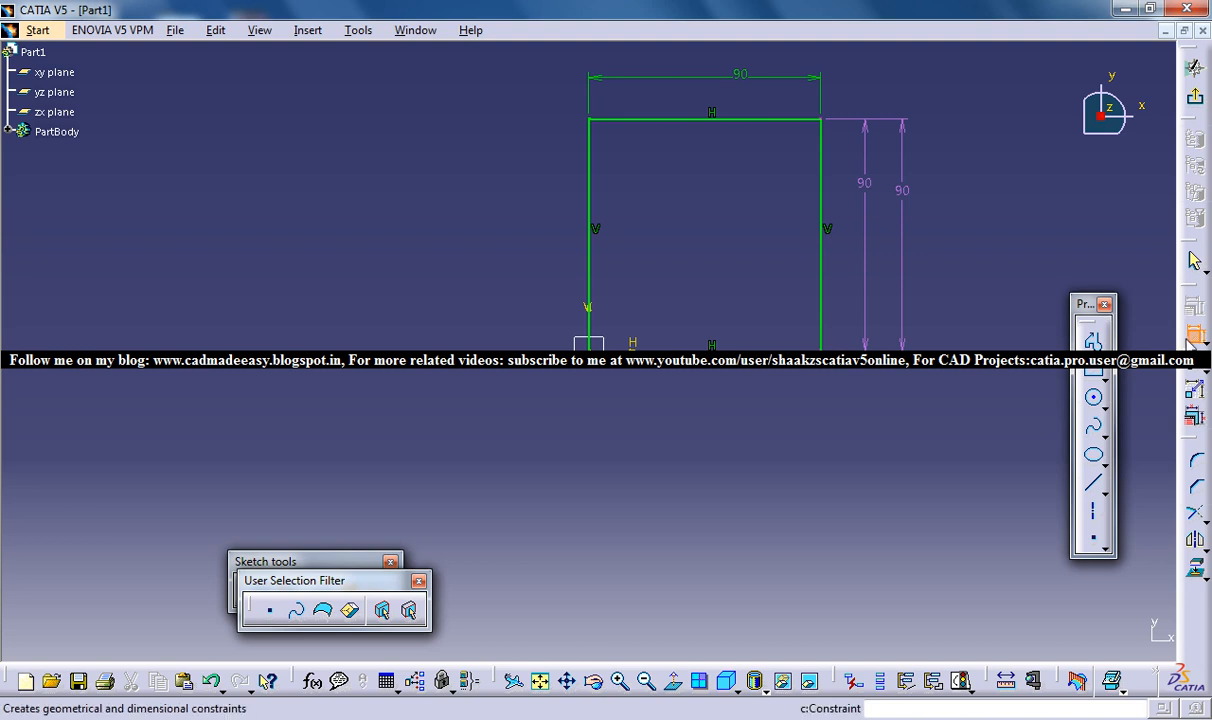
{"action": "right_click", "coordinate": [906, 202]}
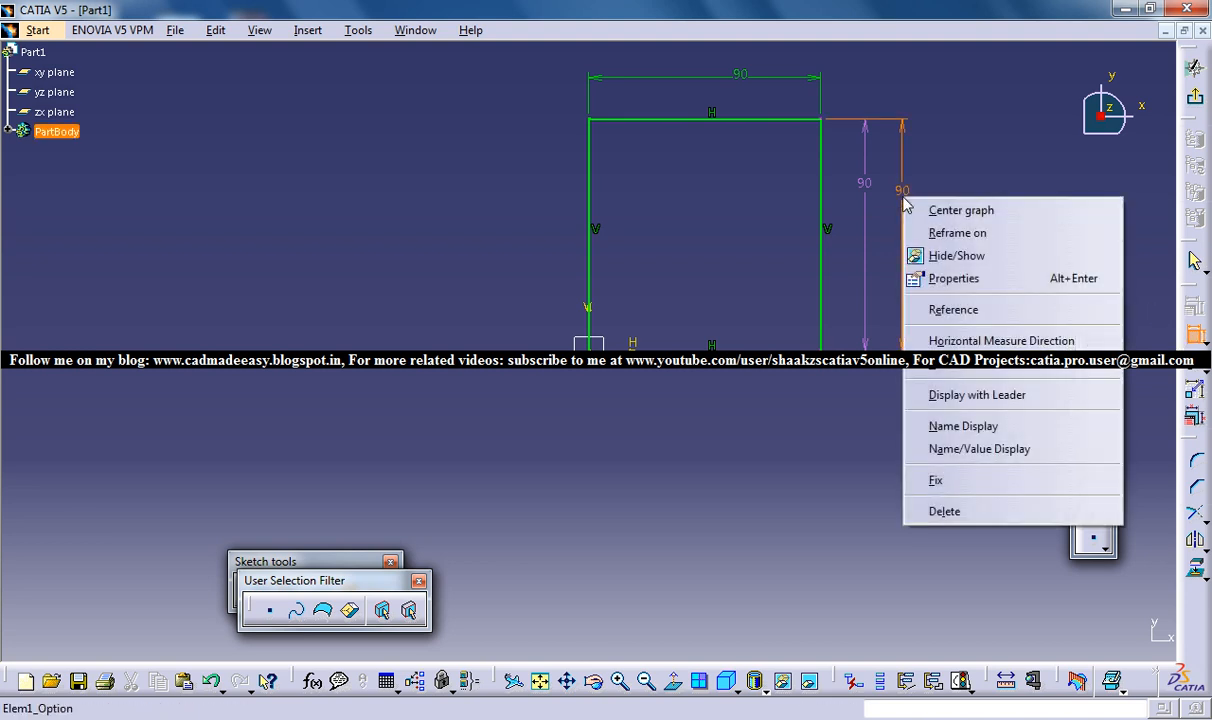
{"action": "left_click", "coordinate": [946, 513]}
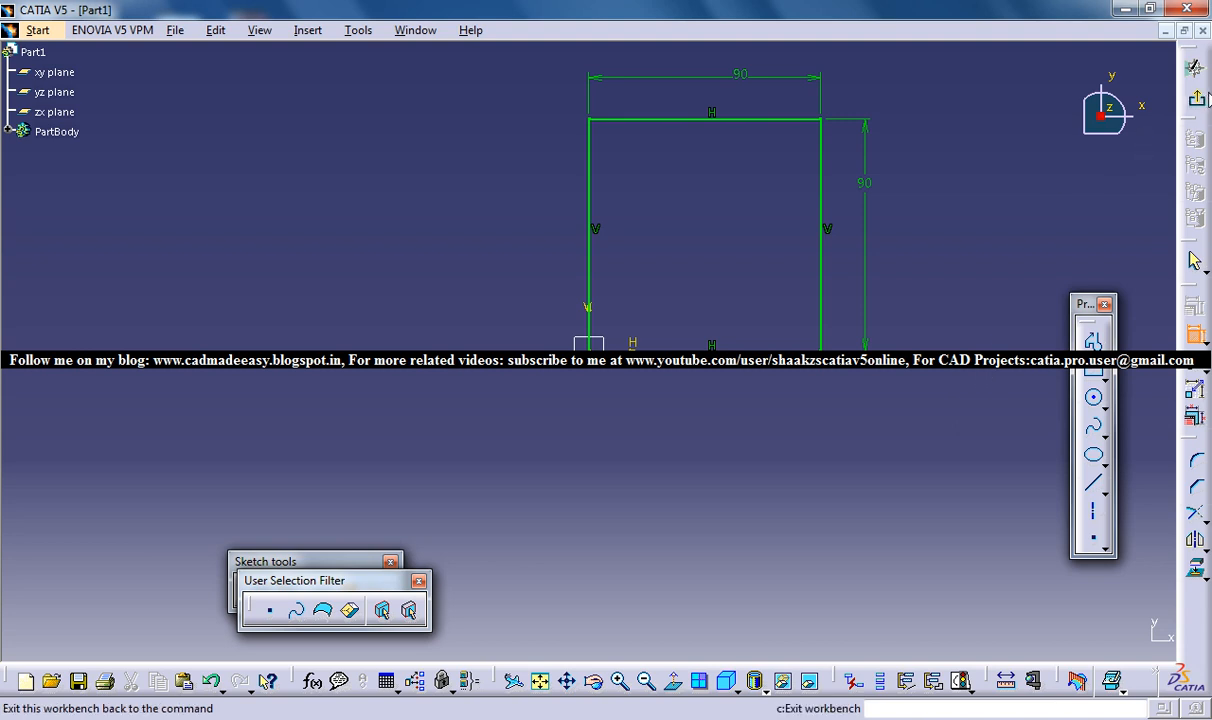
Exit the finished square sketch and detach the sketch-based feature tools as a floating palette.
{"action": "left_click", "coordinate": [1197, 100]}
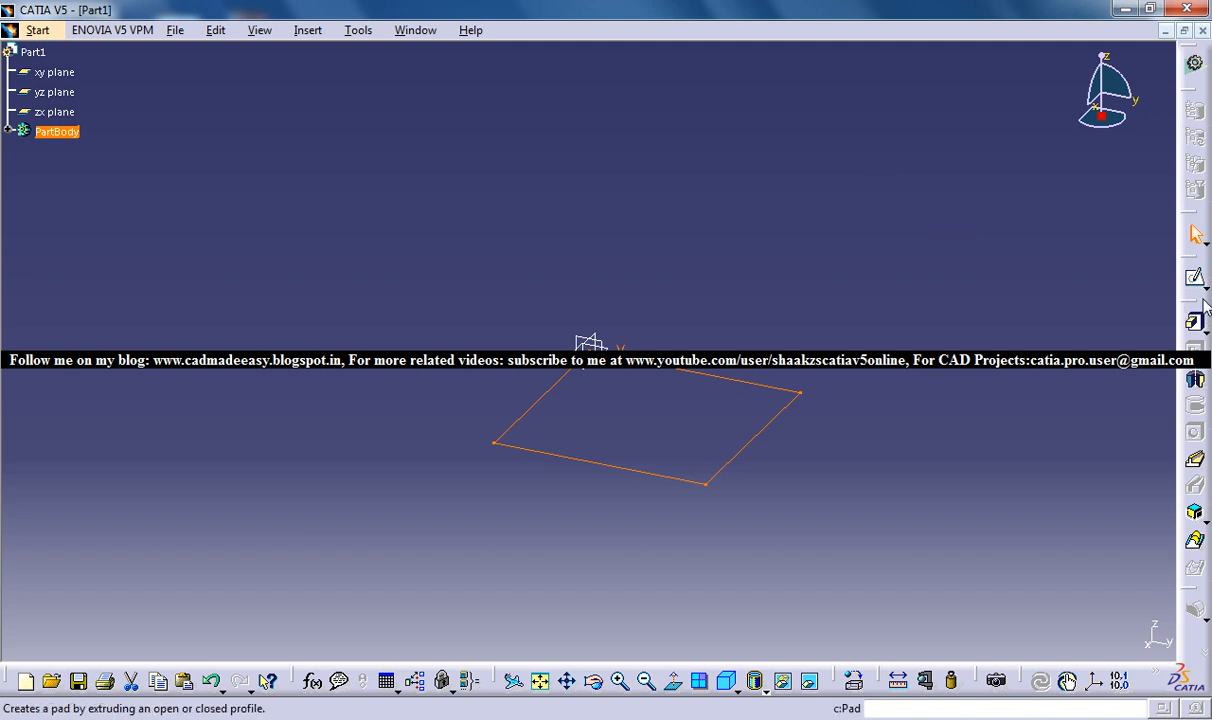
{"action": "mouse_move", "coordinate": [1192, 300]}
{"action": "left_mouse_down"}
{"action": "mouse_move", "coordinate": [1082, 222]}
{"action": "mouse_move", "coordinate": [1048, 176]}
{"action": "left_mouse_up"}
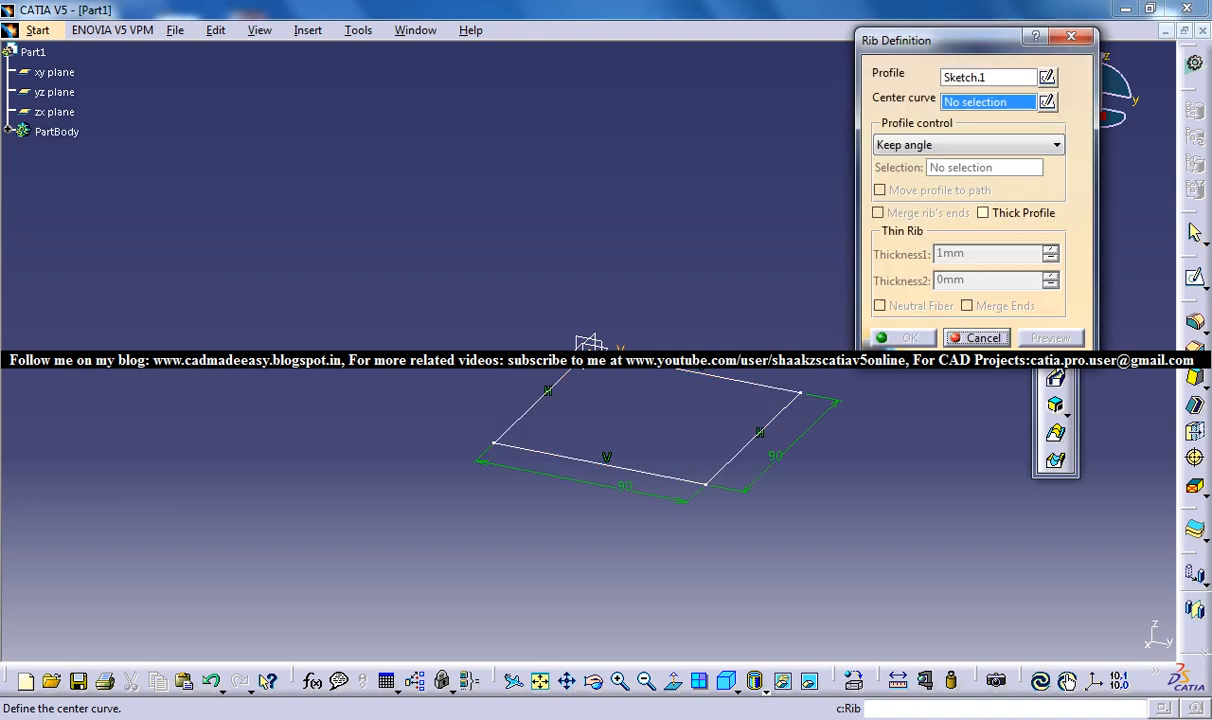
Check the creation options for the center curve in the Rib definition and cancel the rib.
{"action": "right_click", "coordinate": [971, 108]}
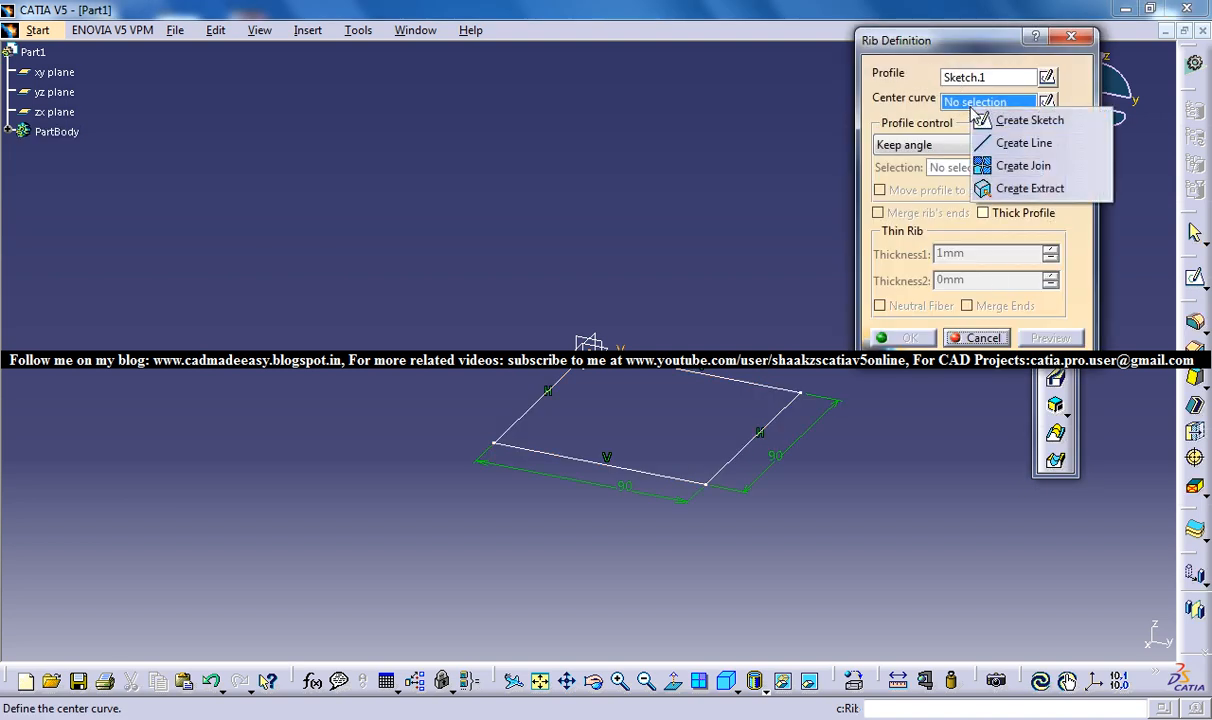
{"action": "left_click", "coordinate": [970, 340]}
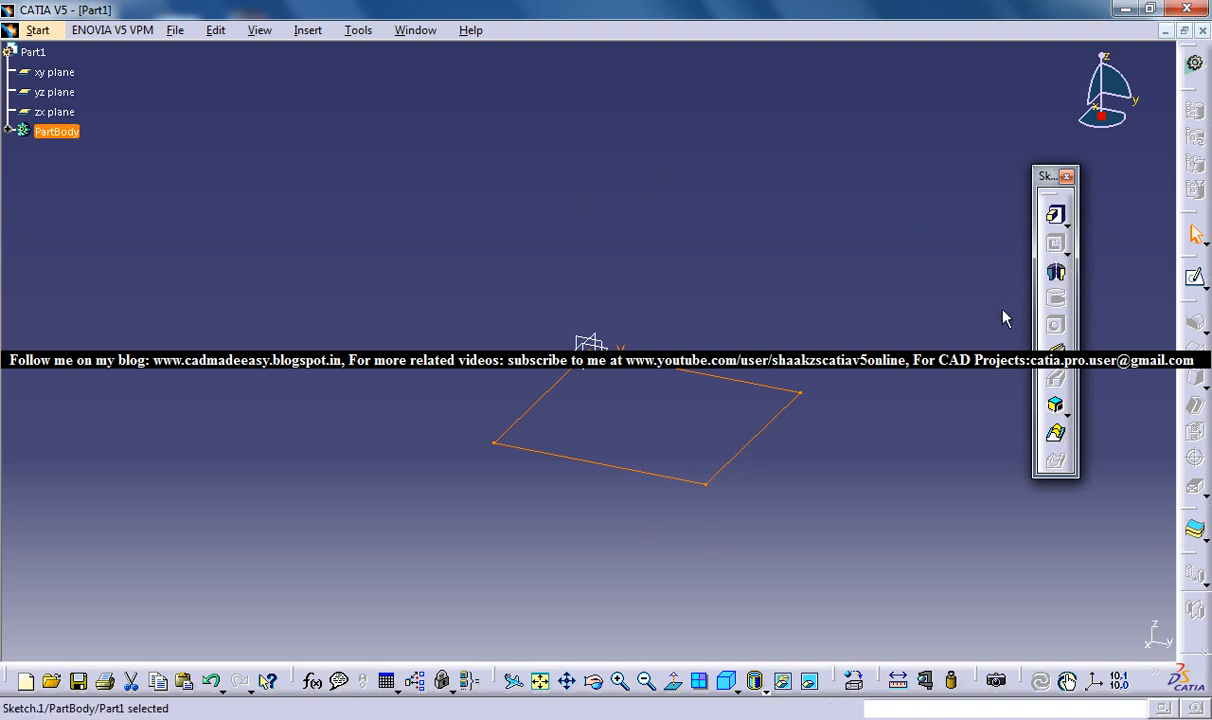
Start a pad of the square sketch with a 25 mm first-limit length, preview it, and toggle the mirrored extent on and off.
{"action": "left_click", "coordinate": [1061, 227]}
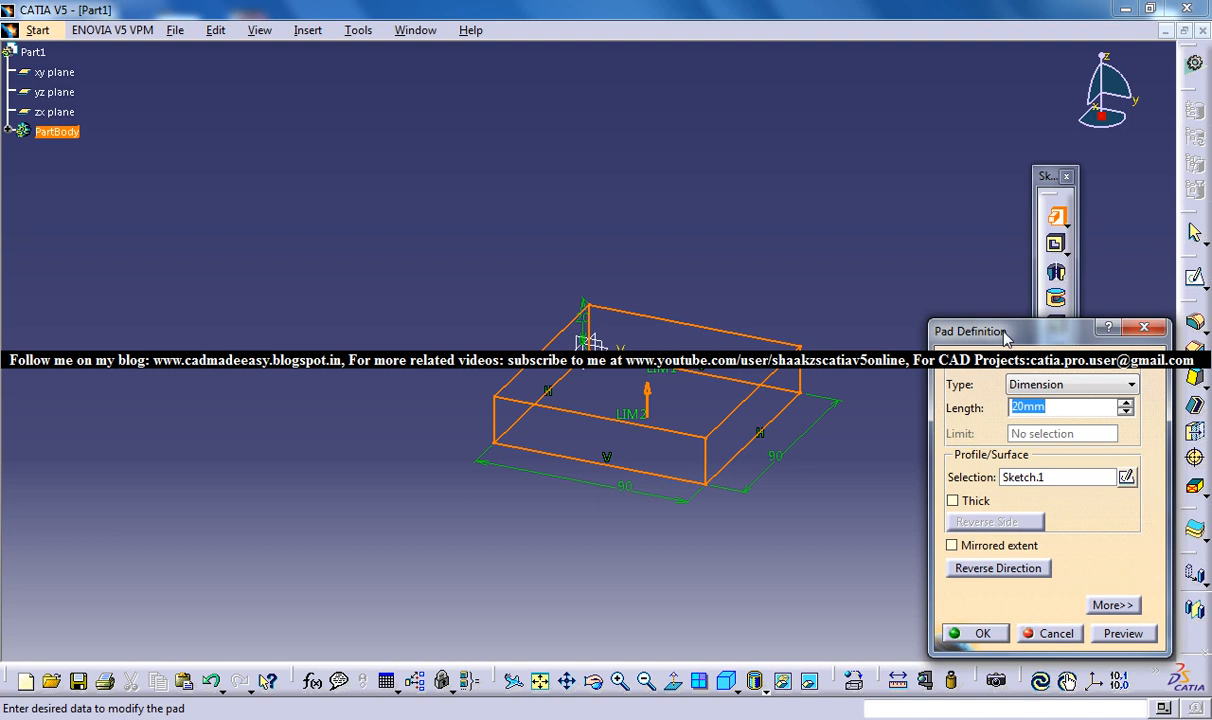
{"action": "left_click_drag", "start_coordinate": [1007, 338], "coordinate": [955, 325]}
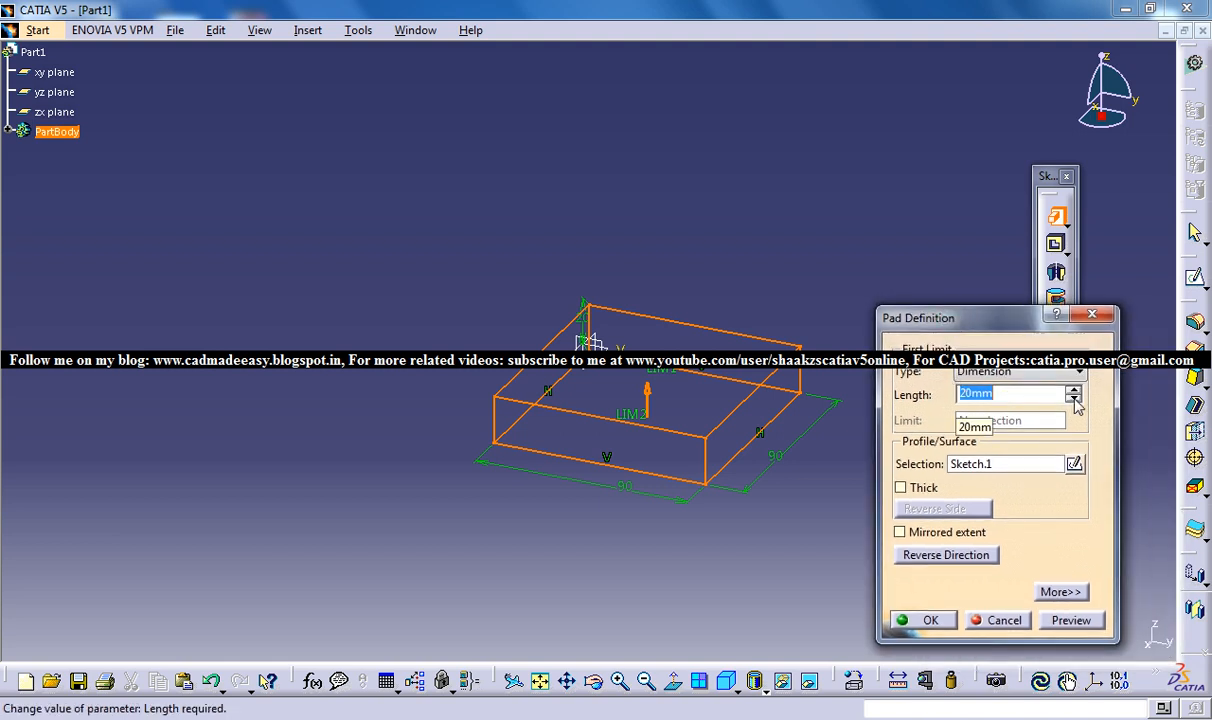
{"action": "type", "text": "25"}
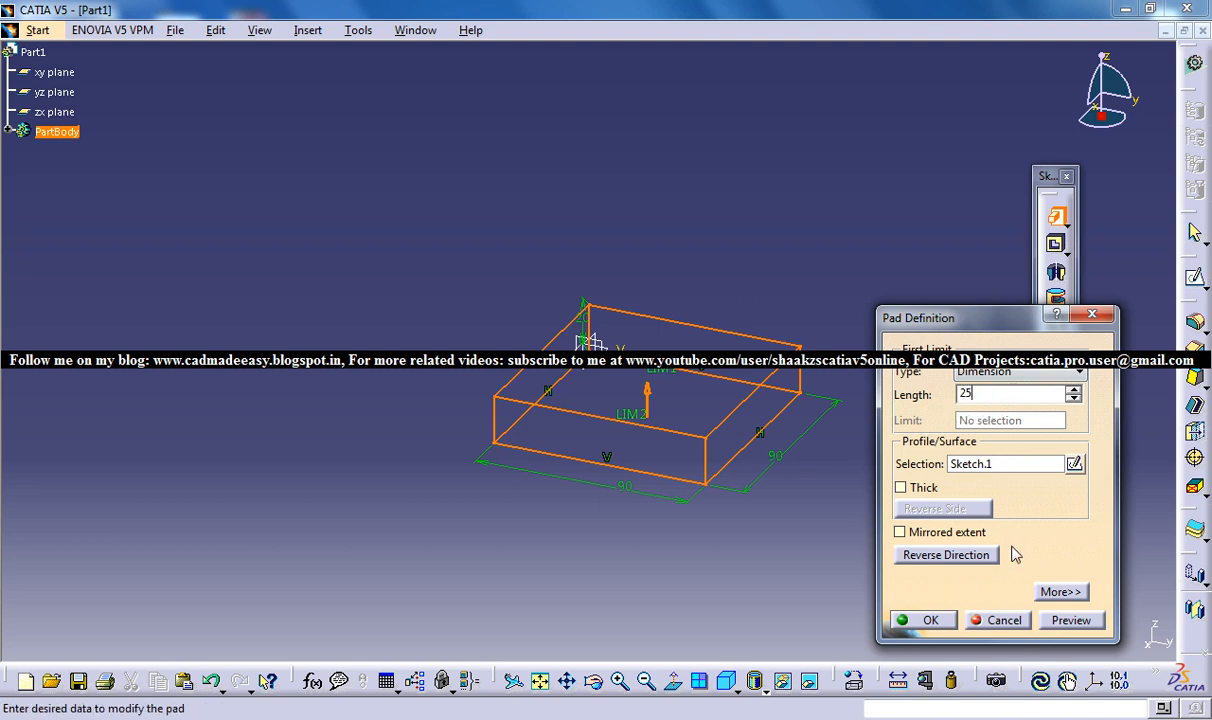
{"action": "left_click", "coordinate": [1072, 619]}
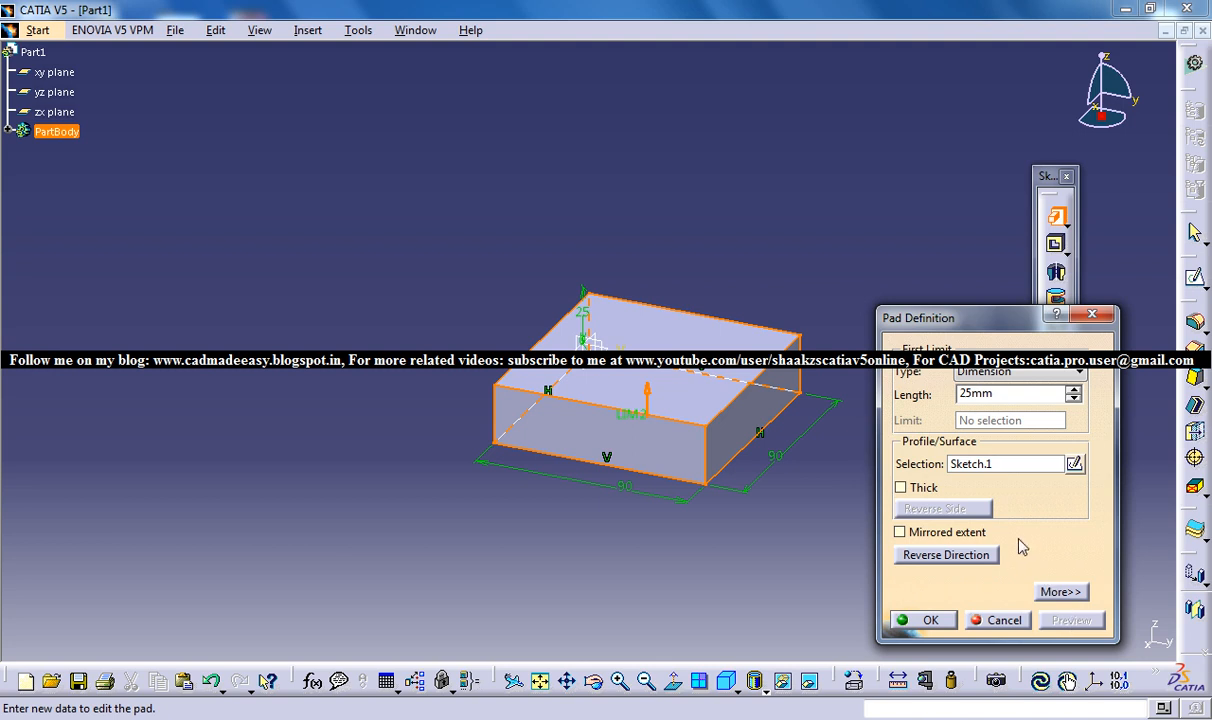
{"action": "left_click", "coordinate": [921, 535]}
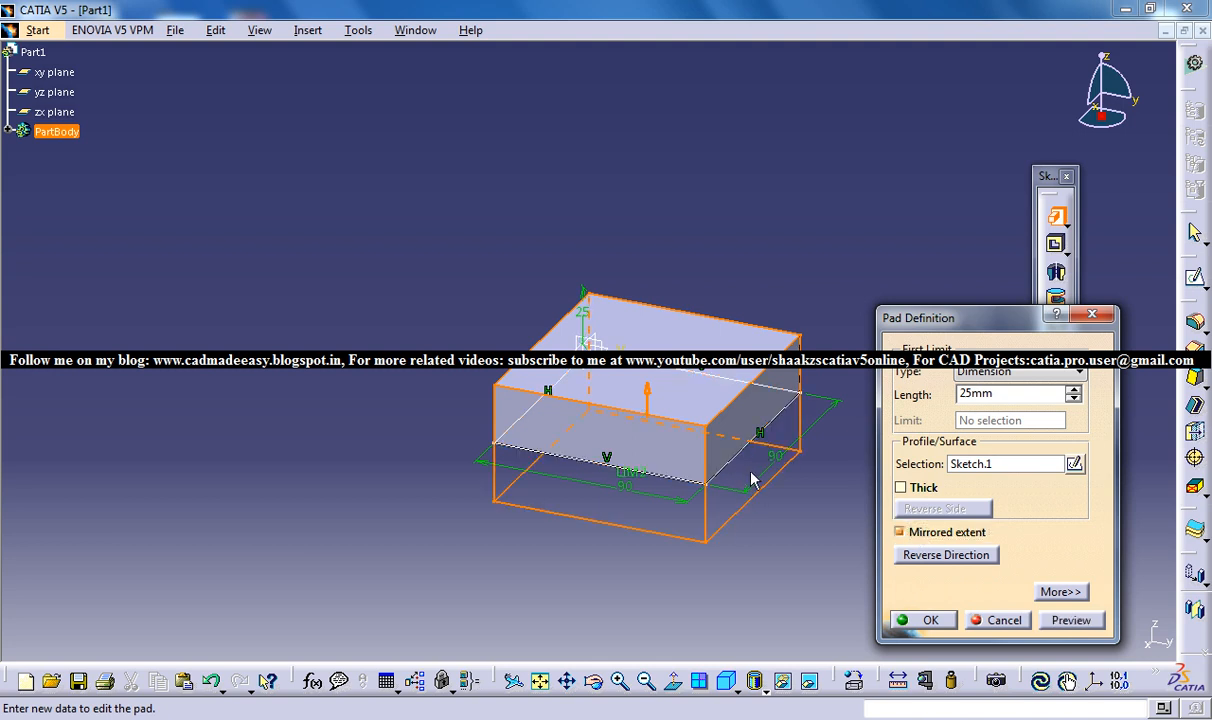
{"action": "left_click", "coordinate": [946, 534]}
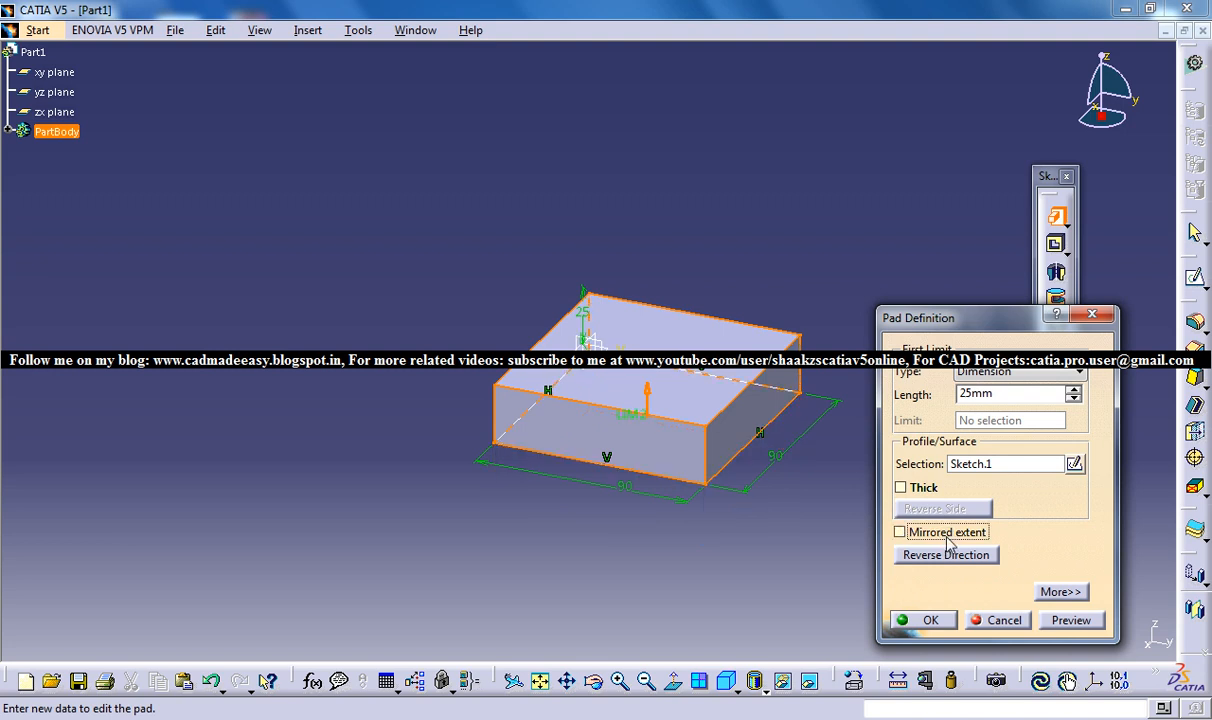
Set the pad's second-limit length to 35 mm, preview it, create the pad and clear the selection.
{"action": "left_click", "coordinate": [1052, 591]}
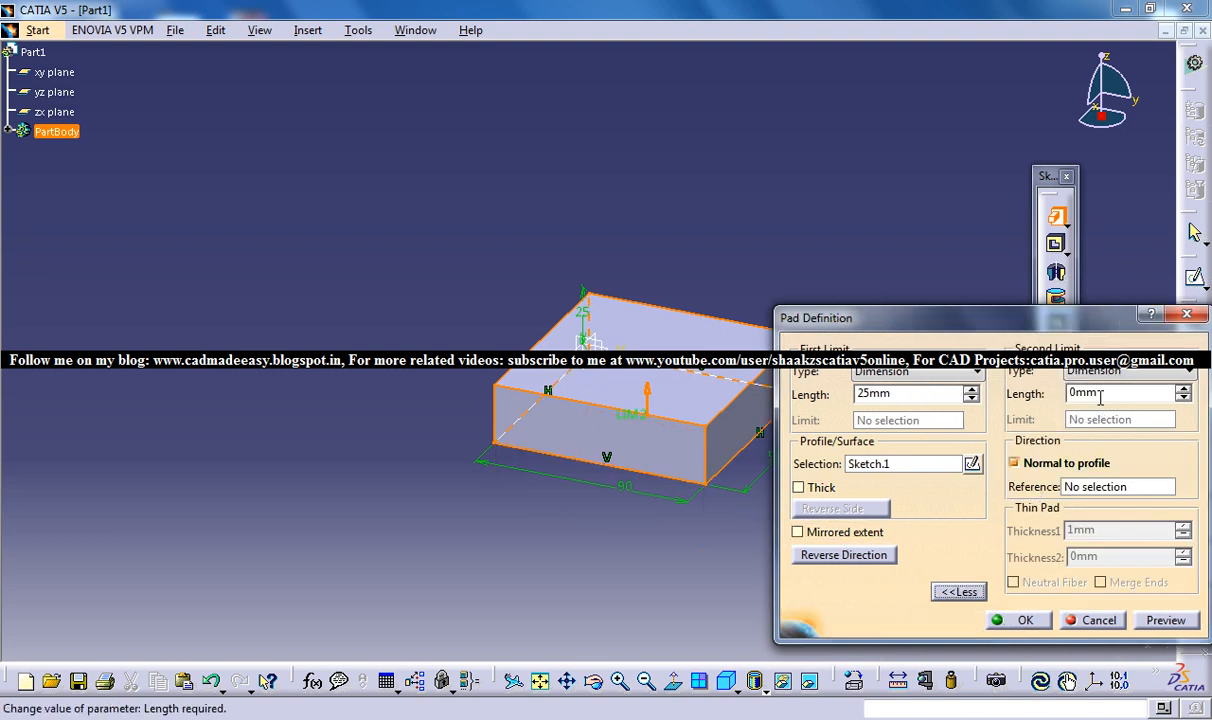
{"action": "left_click_drag", "start_coordinate": [1103, 393], "coordinate": [1071, 392]}
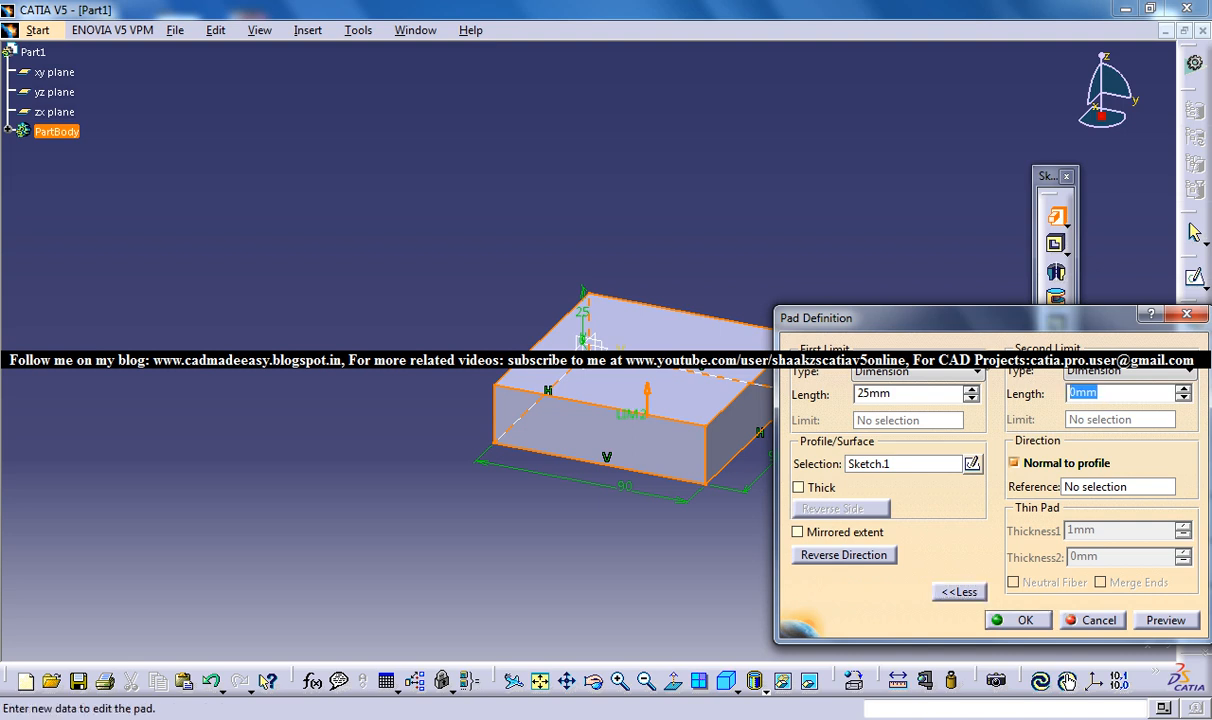
{"action": "type", "text": "35"}
{"action": "left_click", "coordinate": [1156, 625]}
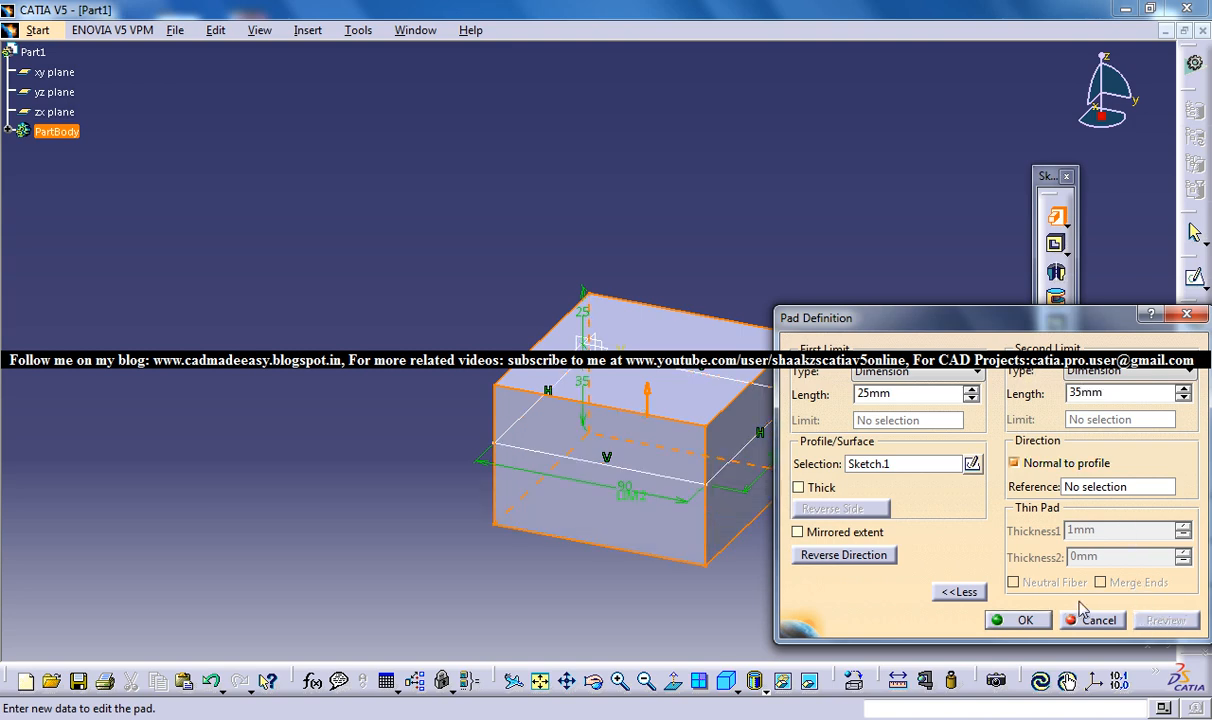
{"action": "left_click", "coordinate": [1018, 620]}
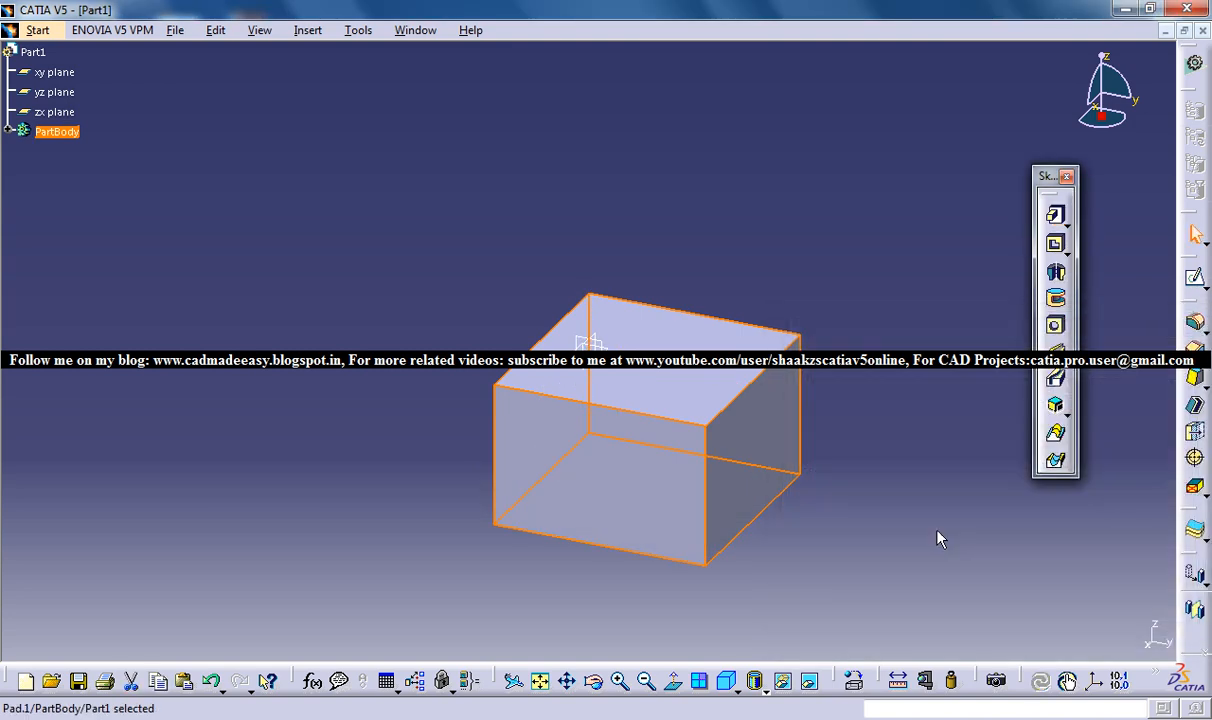
{"action": "left_click", "coordinate": [875, 386]}
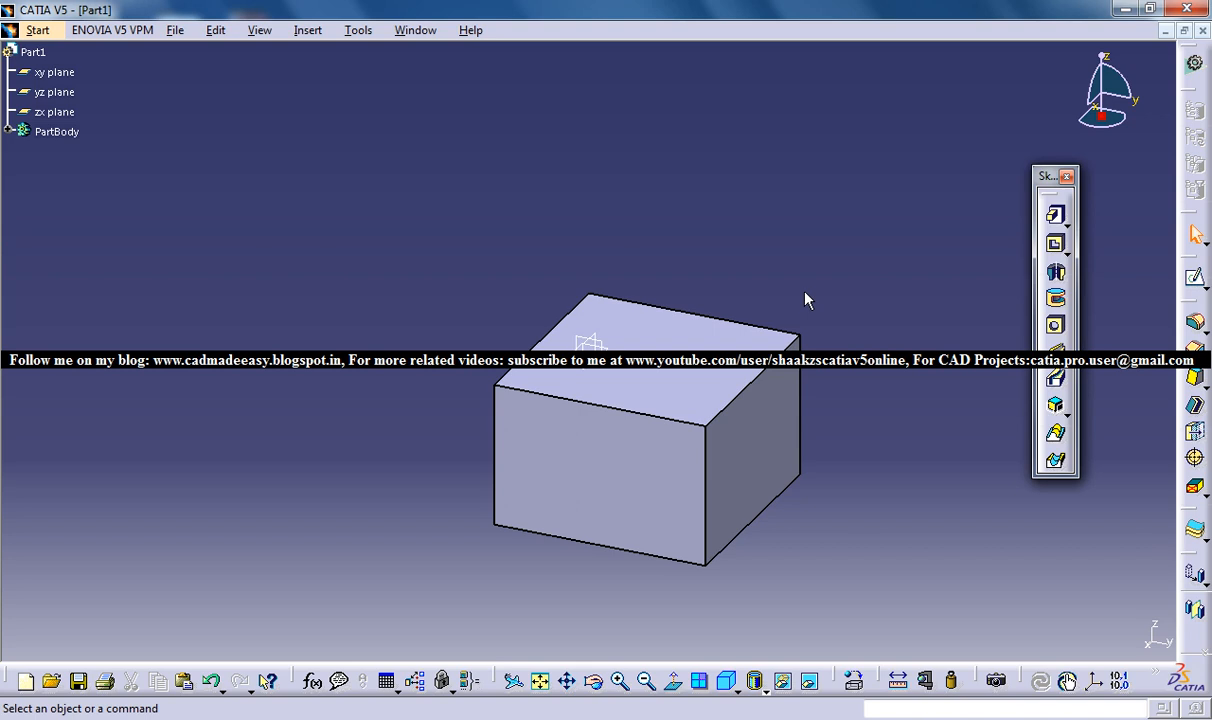